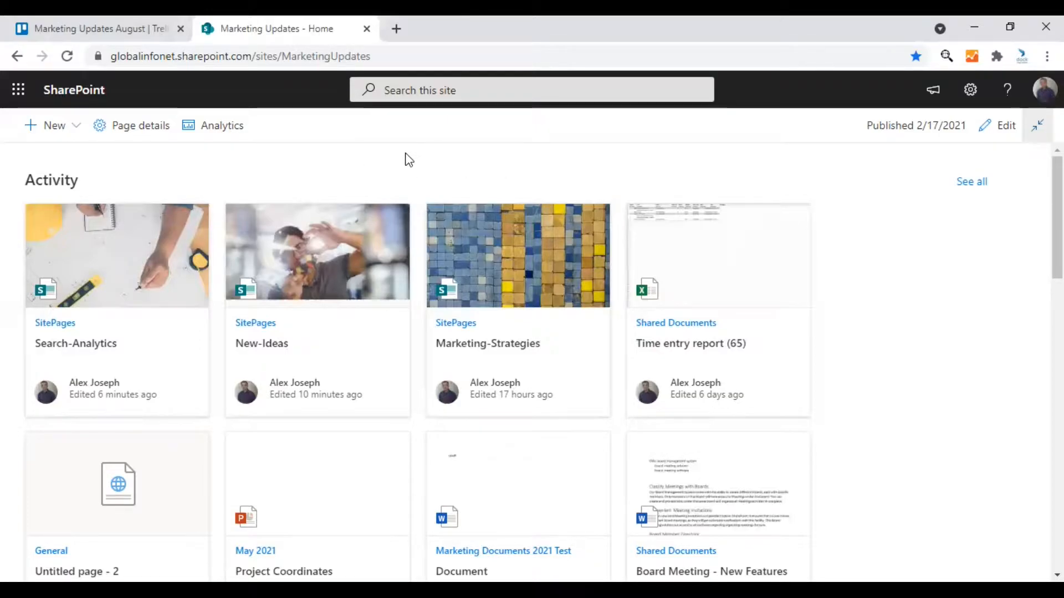
# Open the Search Analytics page from the site's Activity section and view its content
pyautogui.click(1037, 126)
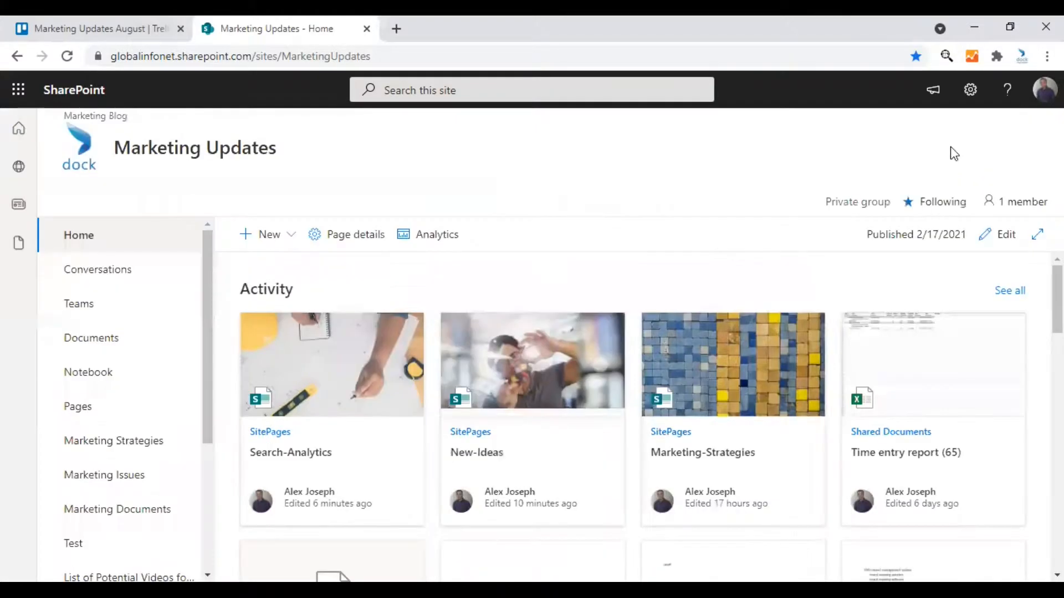
pyautogui.click(1037, 235)
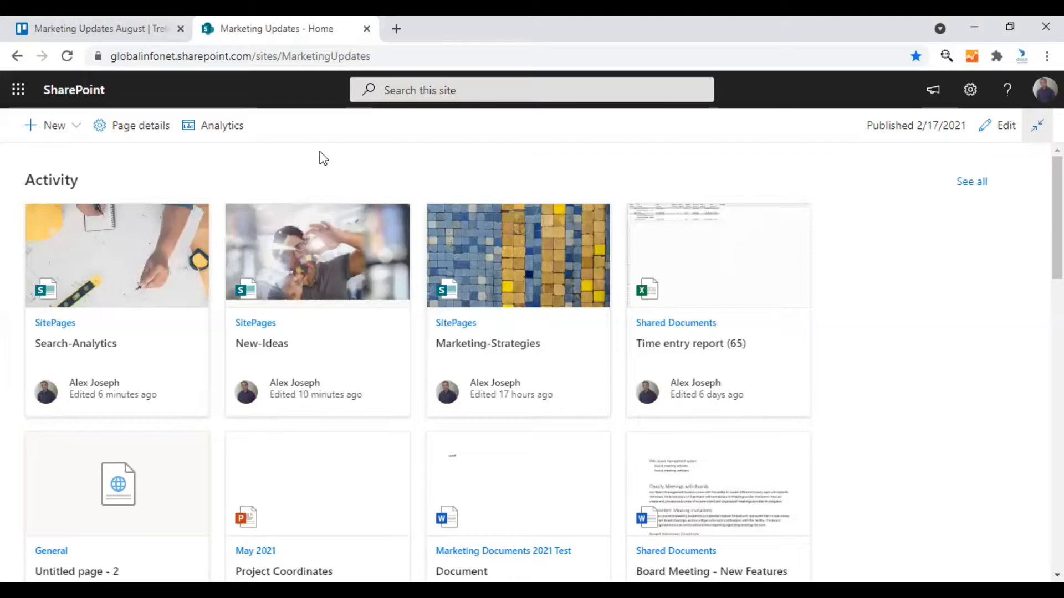
pyautogui.click(69, 349)
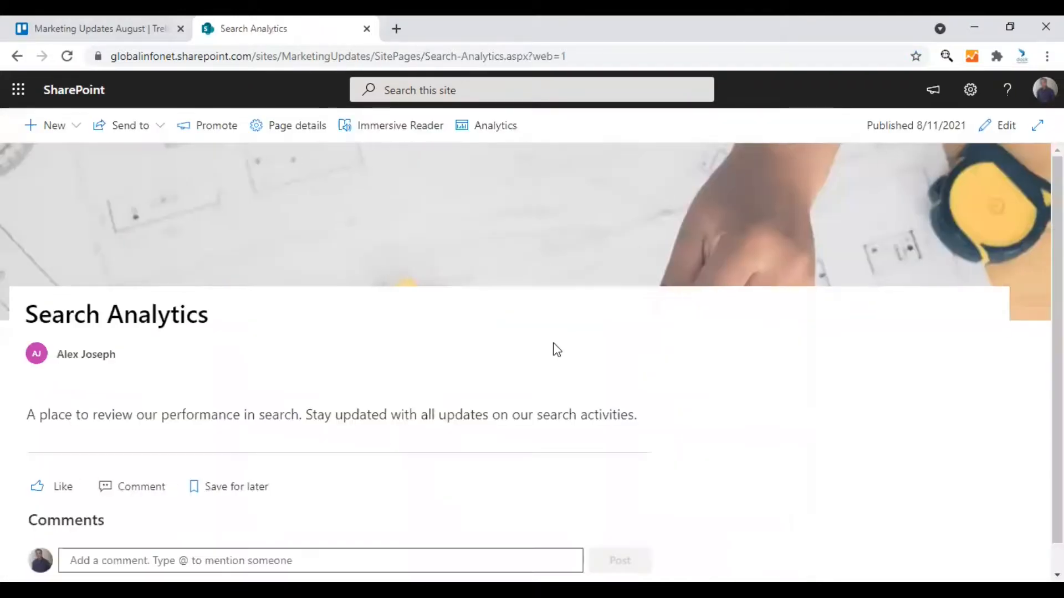
pyautogui.scroll(-1, 553, 345)
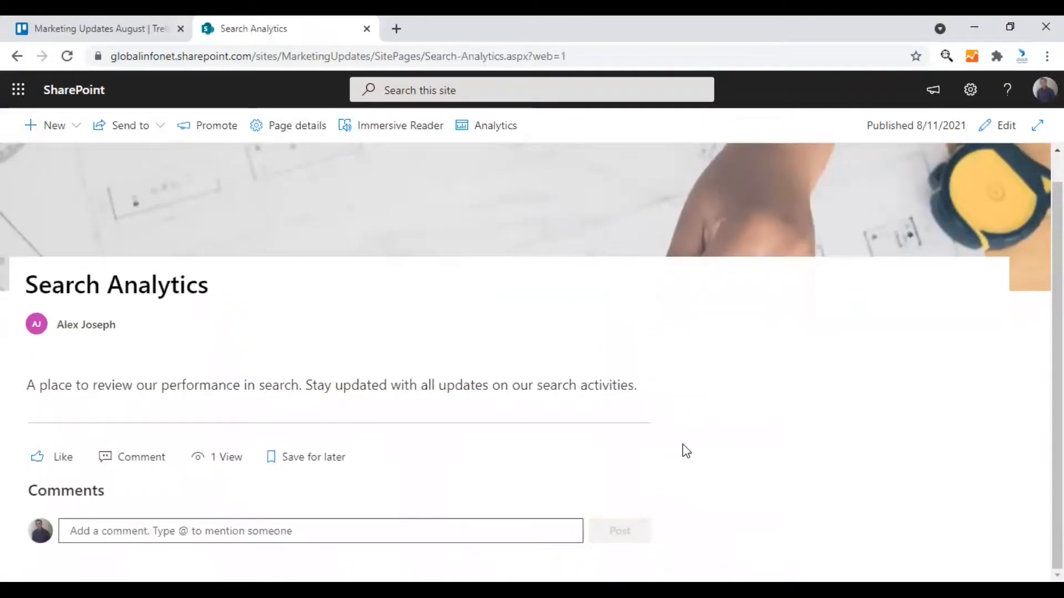
pyautogui.scroll(1, 683, 449)
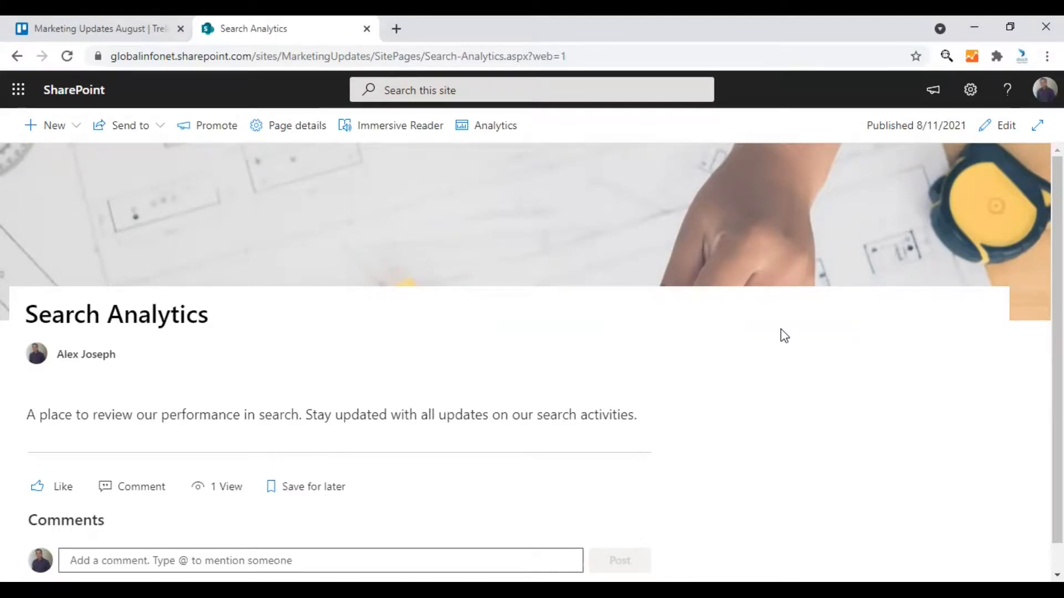
# Put the Search Analytics page in edit mode and add an Office 365 Connectors web part below the introductory text
pyautogui.click(1006, 128)
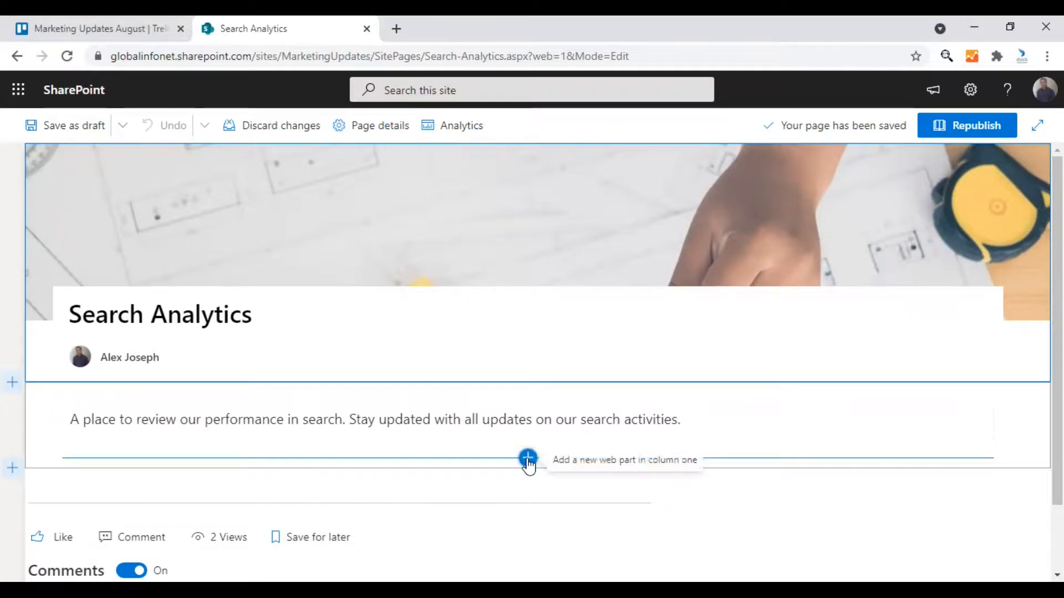
pyautogui.click(528, 461)
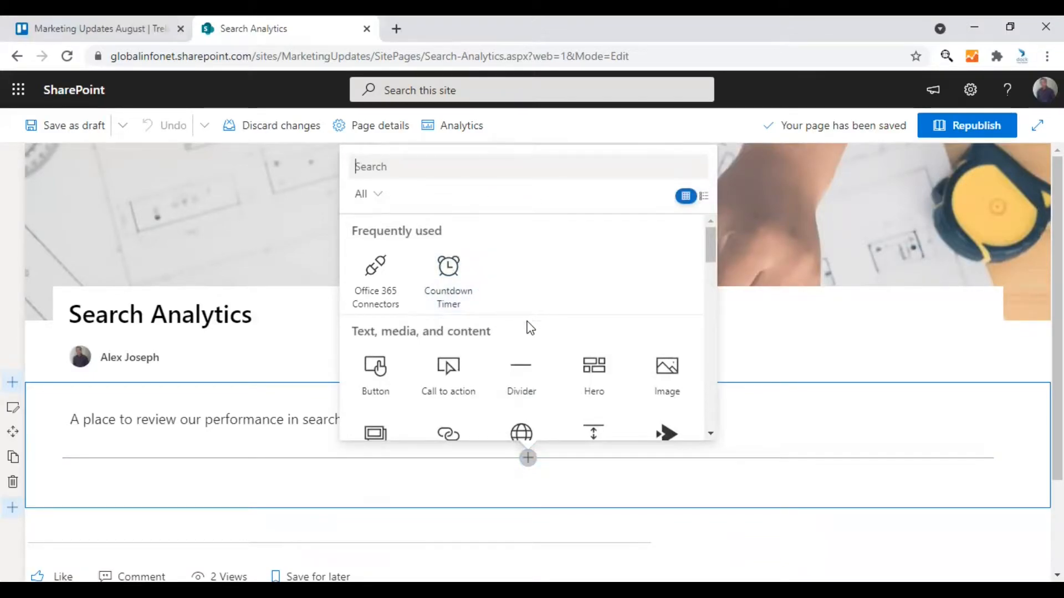
pyautogui.scroll(-1, 550, 361)
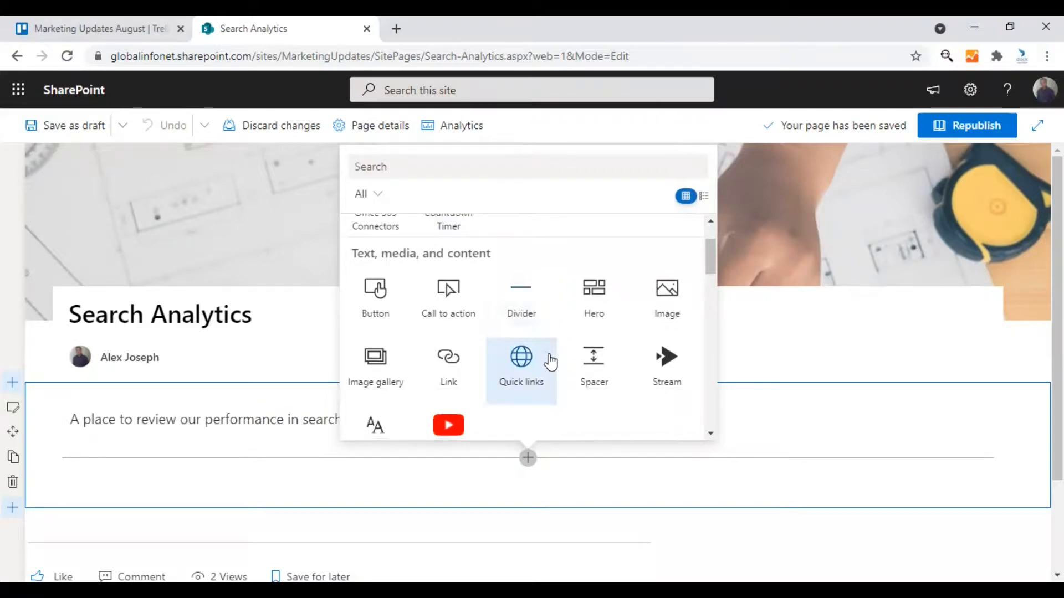
pyautogui.scroll(1, 548, 361)
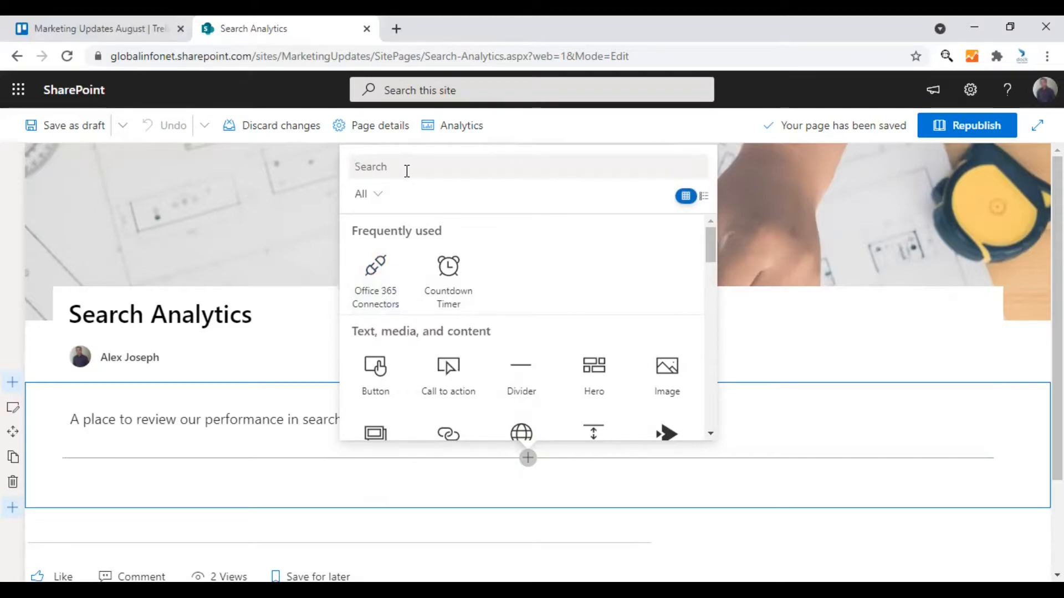
pyautogui.write('Connector')
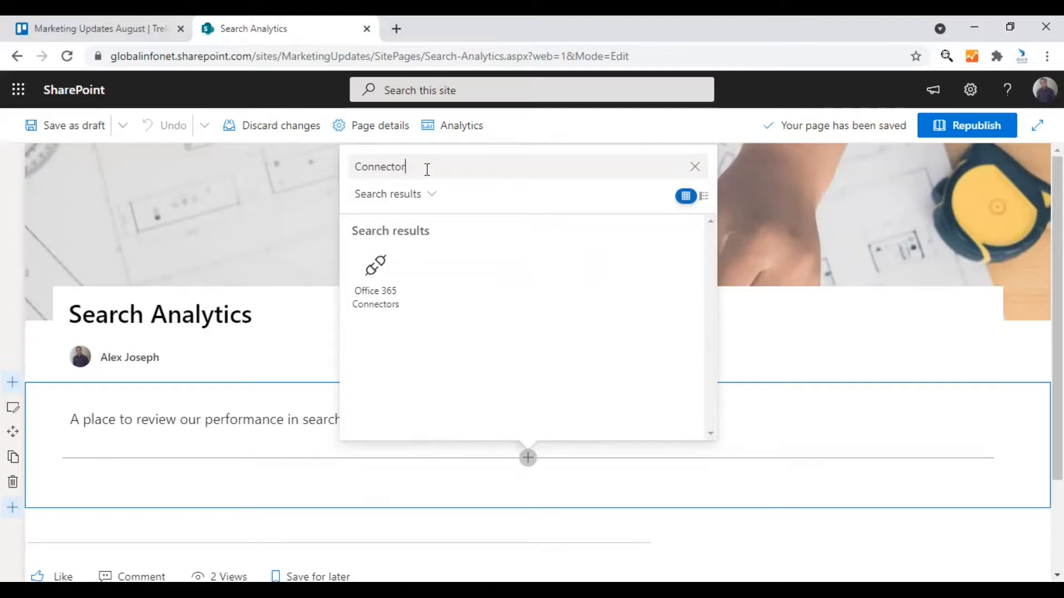
pyautogui.click(382, 281)
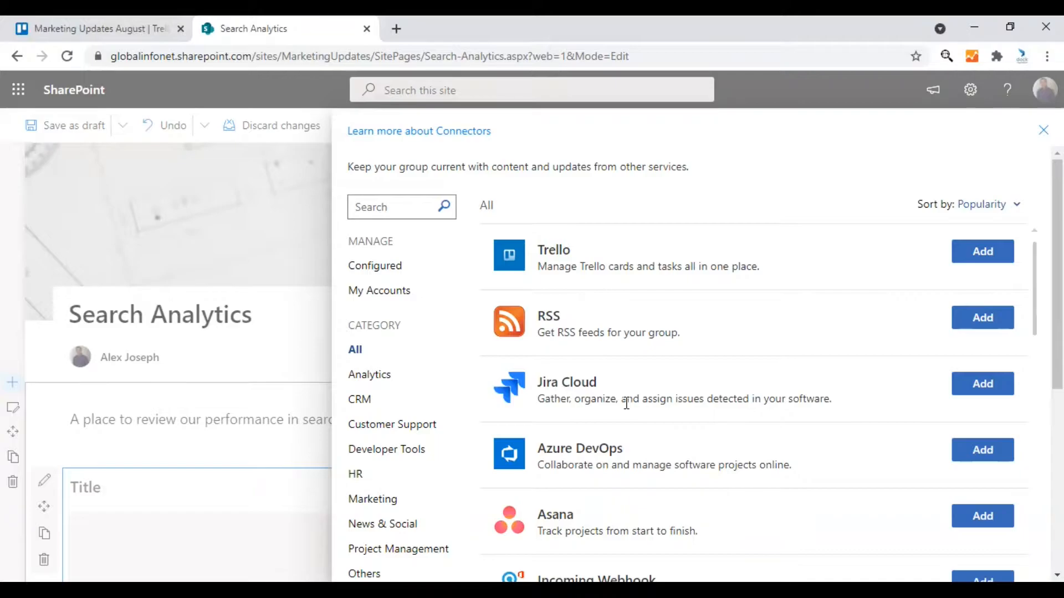
# Browse the available connectors by category, including Analytics, CRM, Customer Support and Project Management
pyautogui.scroll(-3, 588, 465)
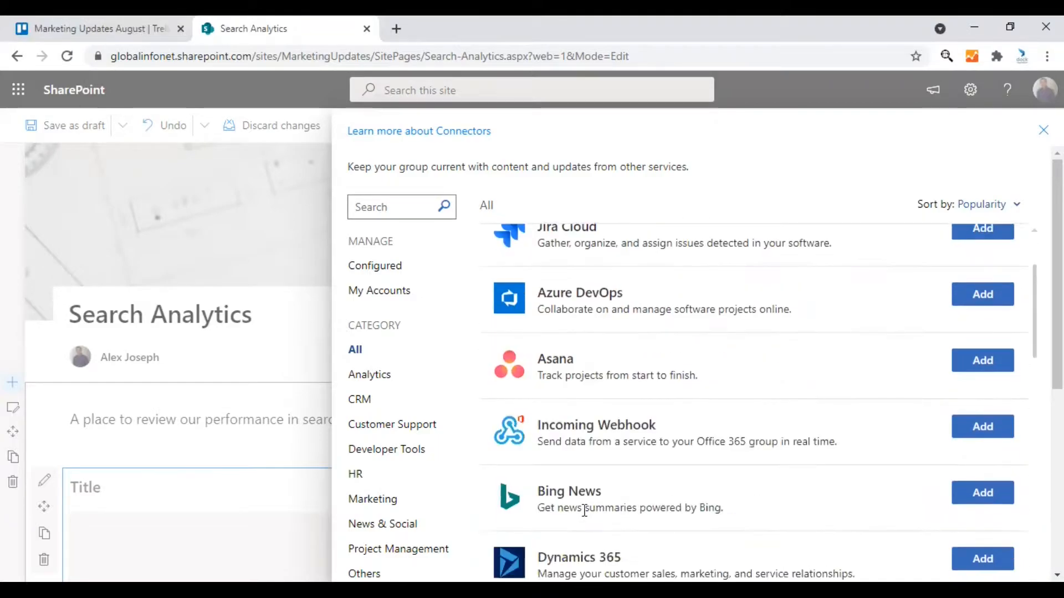
pyautogui.scroll(-6, 601, 486)
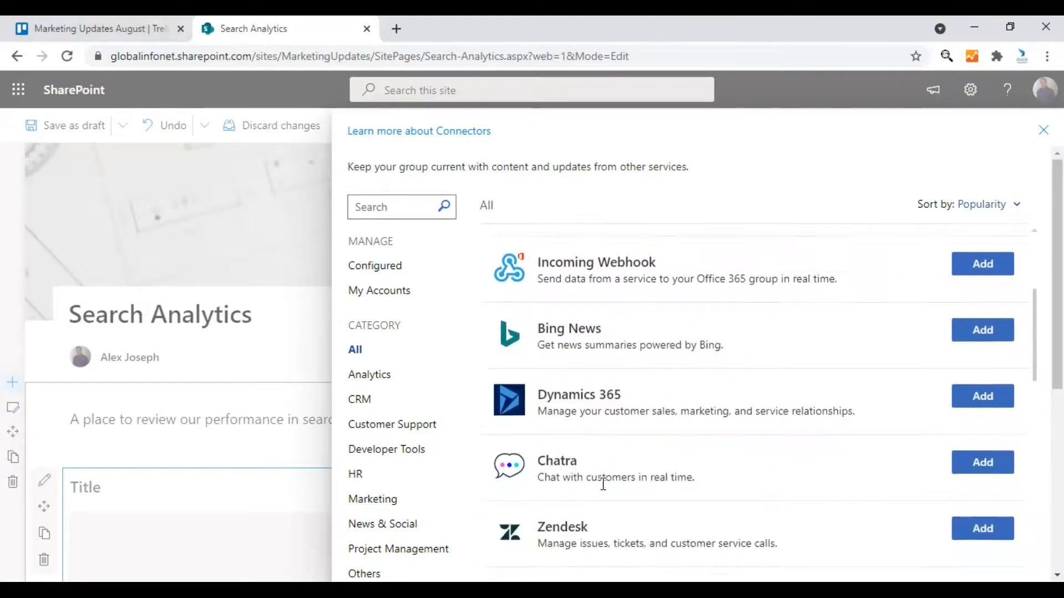
pyautogui.scroll(3, 603, 492)
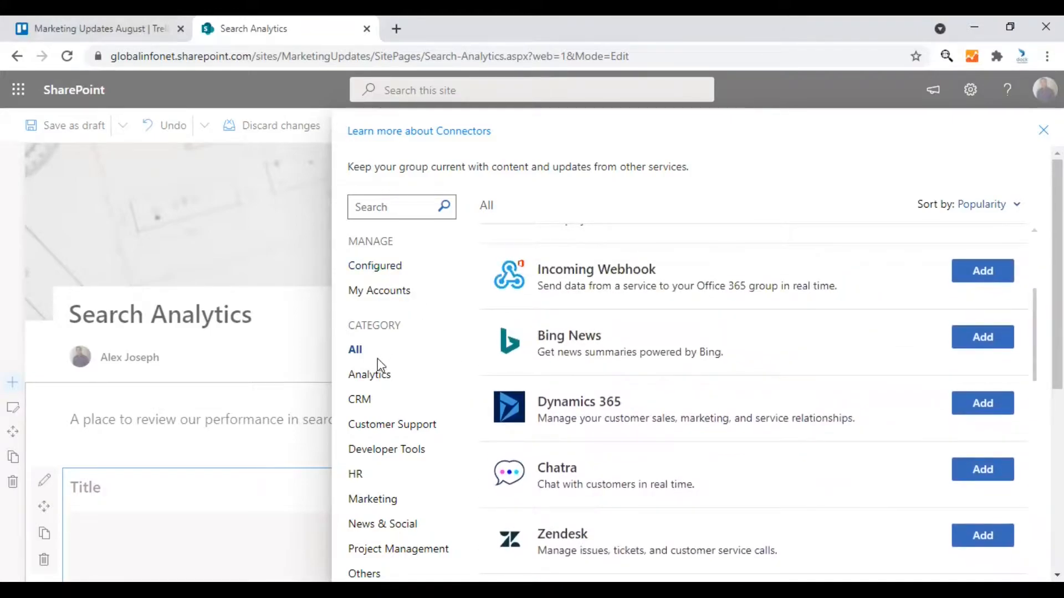
pyautogui.click(371, 377)
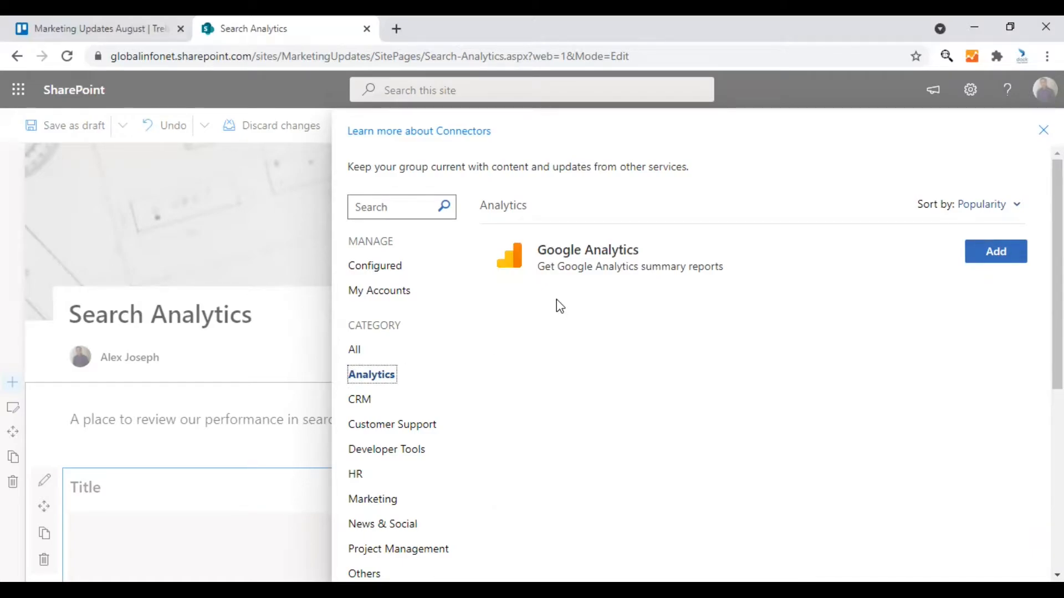
pyautogui.click(366, 400)
pyautogui.click(379, 426)
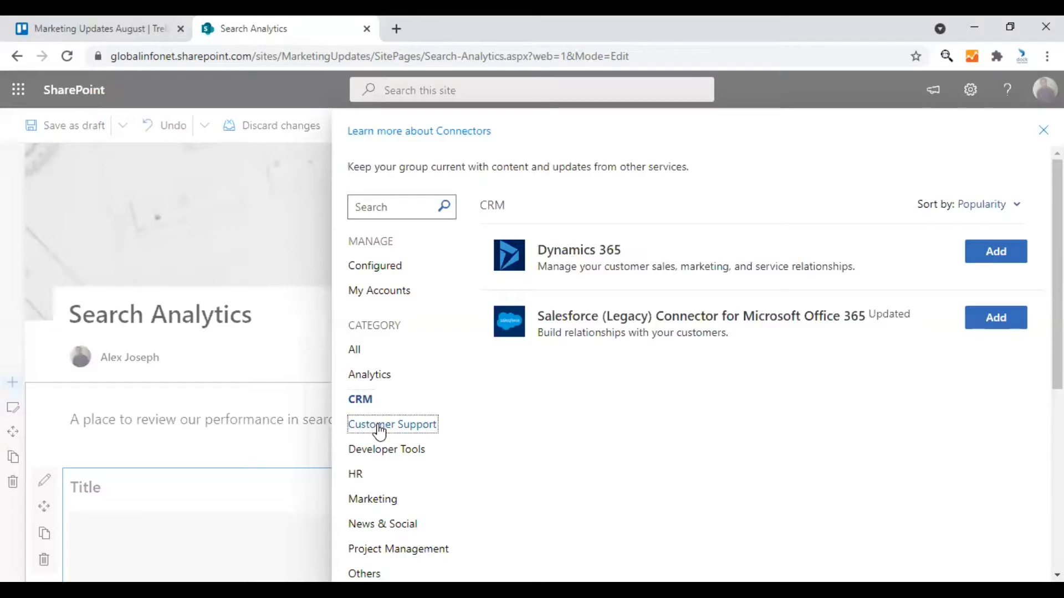
pyautogui.scroll(-4, 604, 433)
pyautogui.scroll(3, 605, 430)
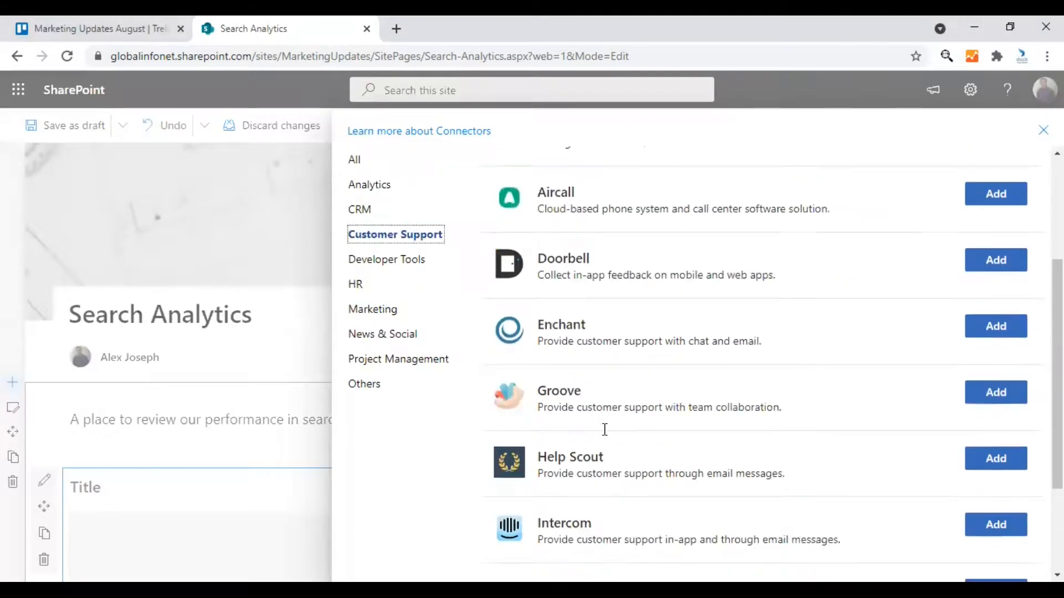
pyautogui.click(363, 472)
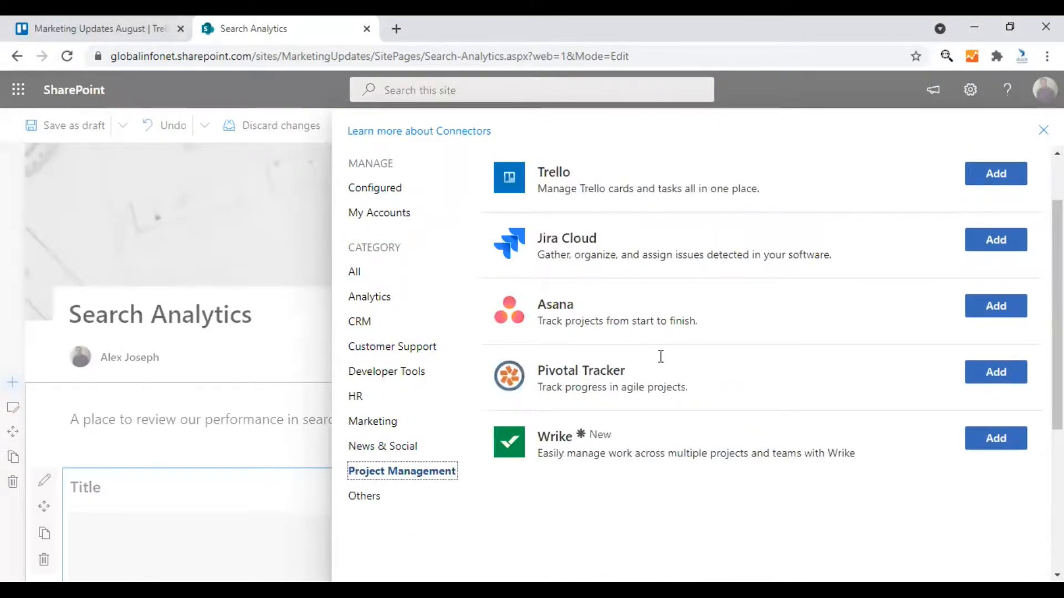
pyautogui.scroll(1, 626, 271)
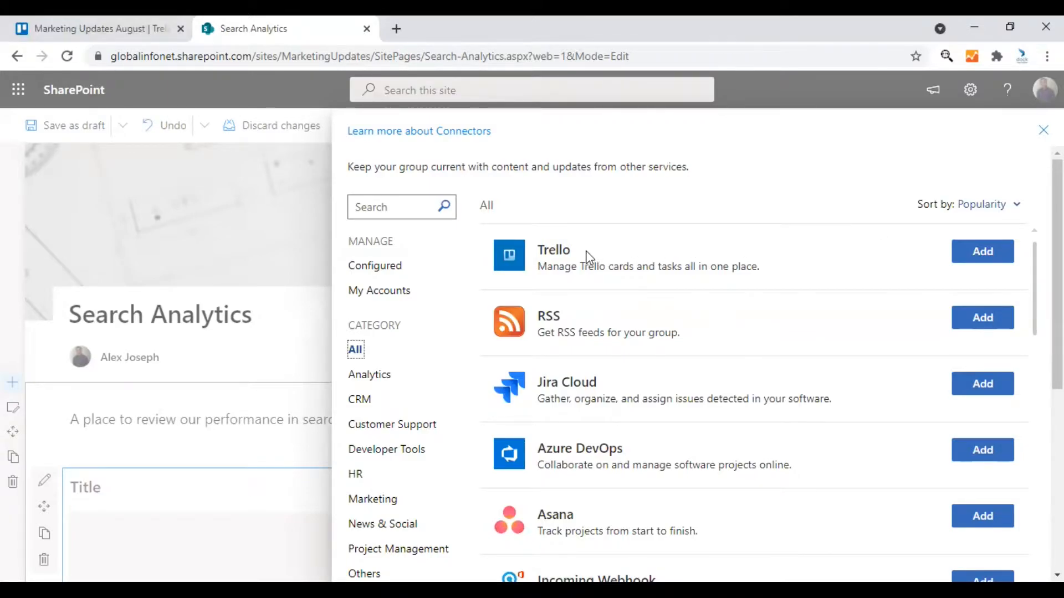
# Add the Trello connector using the dock365 account and the Marketing Updates August board
pyautogui.click(979, 248)
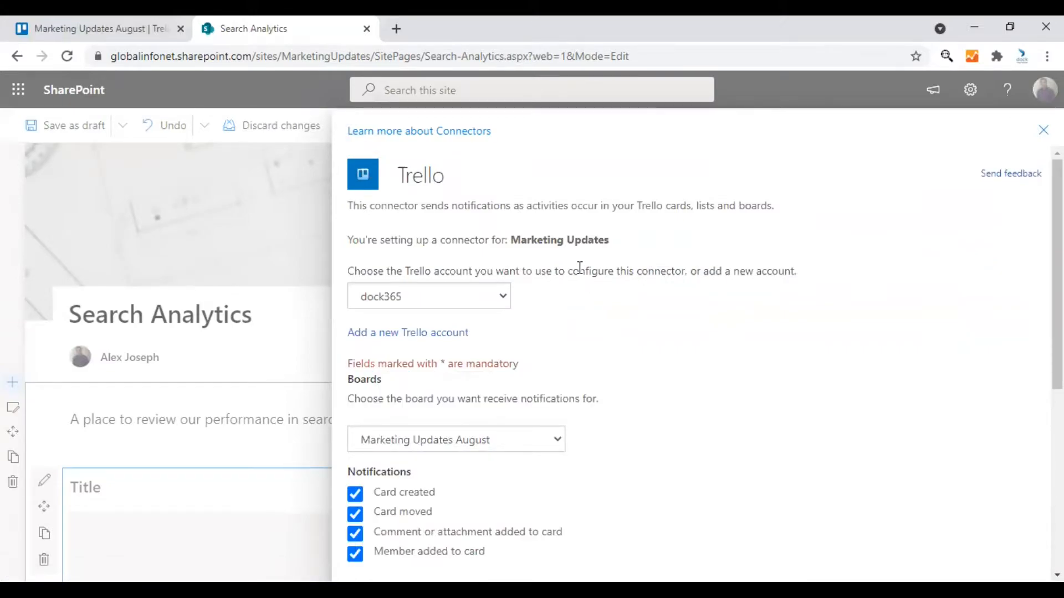
pyautogui.click(486, 302)
pyautogui.click(450, 299)
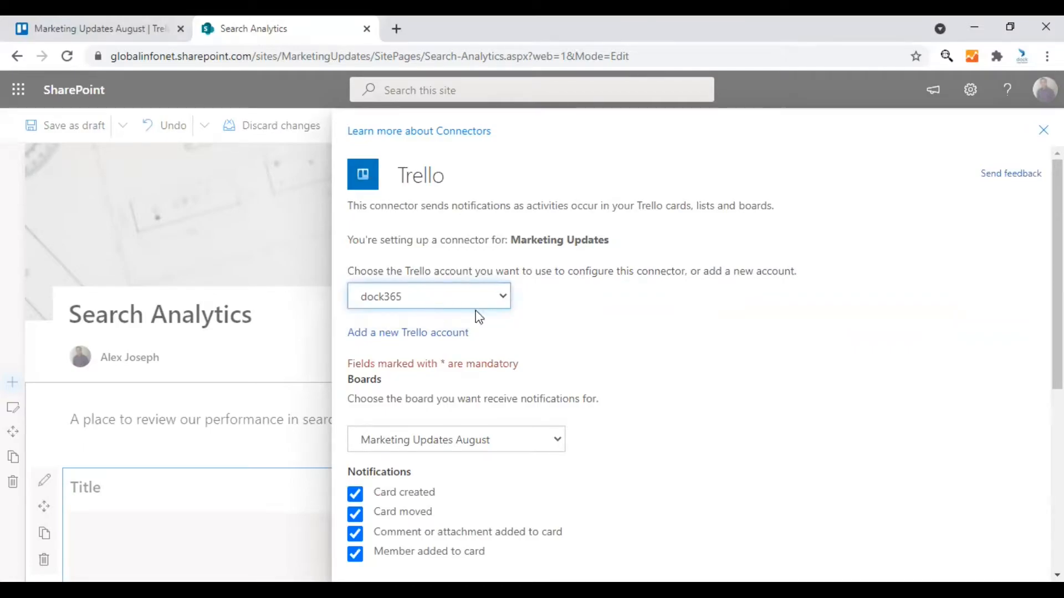
pyautogui.scroll(-2, 550, 356)
pyautogui.click(486, 364)
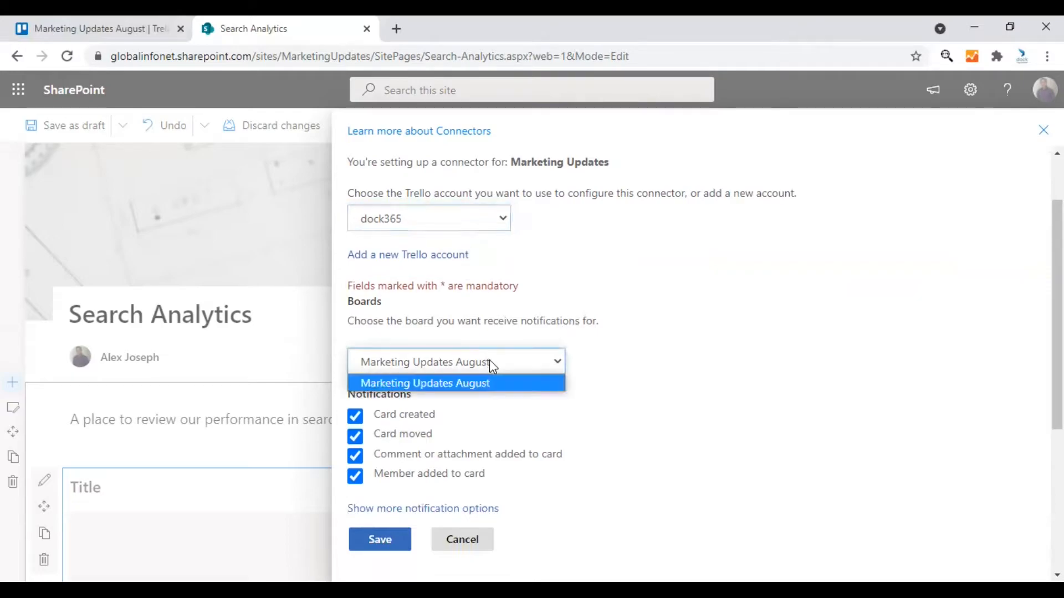
pyautogui.click(689, 328)
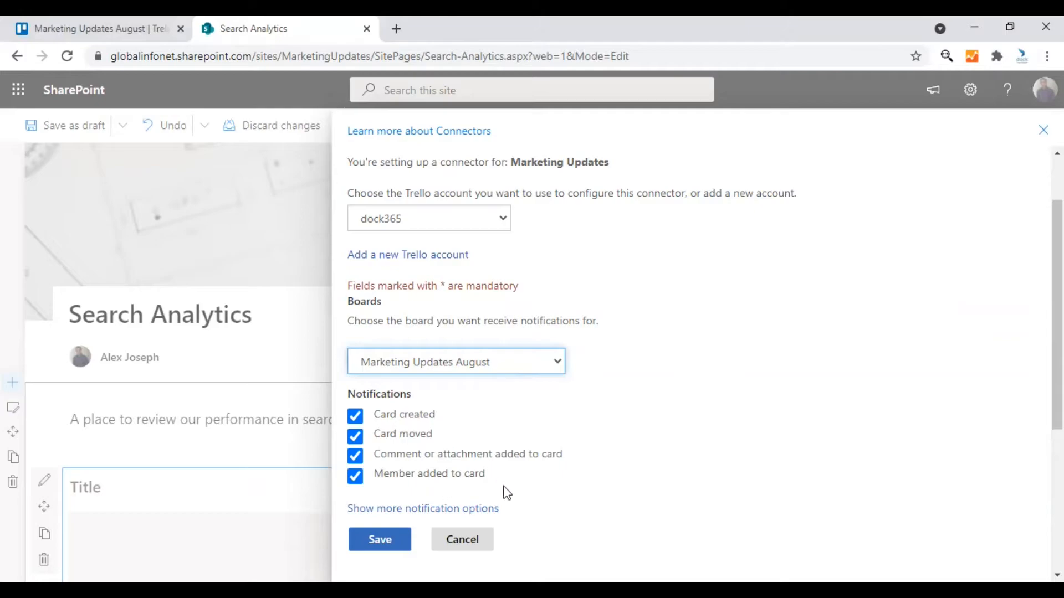
# Examine the additional Trello notification options for boards, cards, checklists and lists, and collapse them again
pyautogui.scroll(-2, 547, 492)
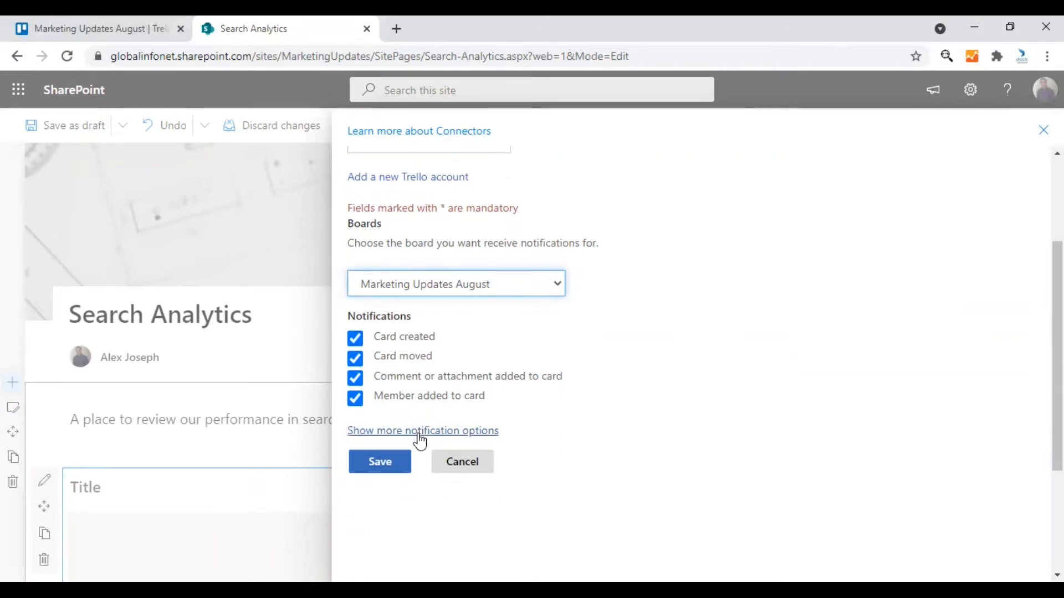
pyautogui.click(394, 436)
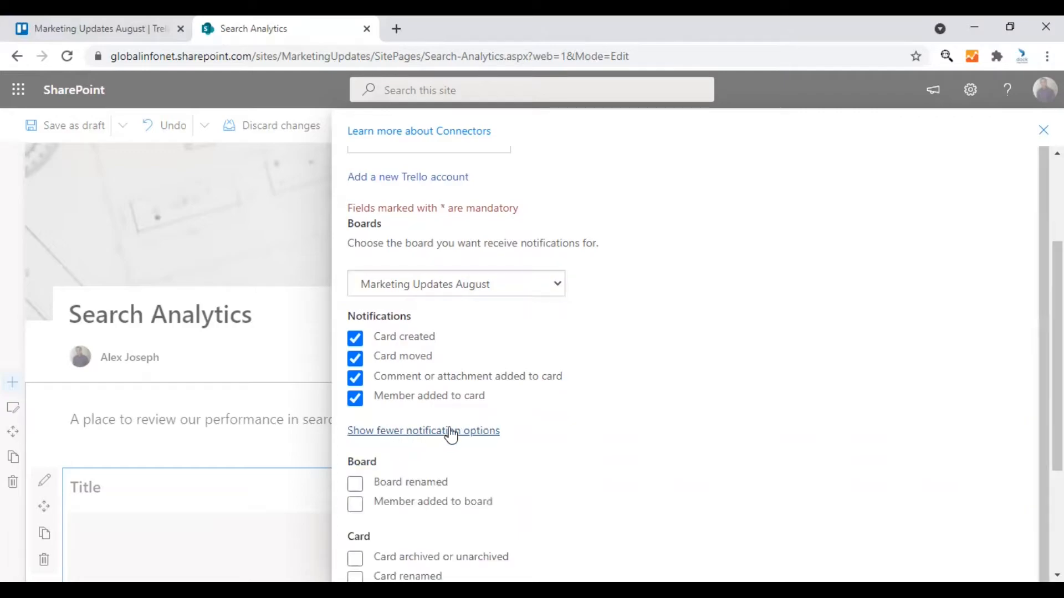
pyautogui.scroll(-3, 499, 438)
pyautogui.scroll(-3, 523, 440)
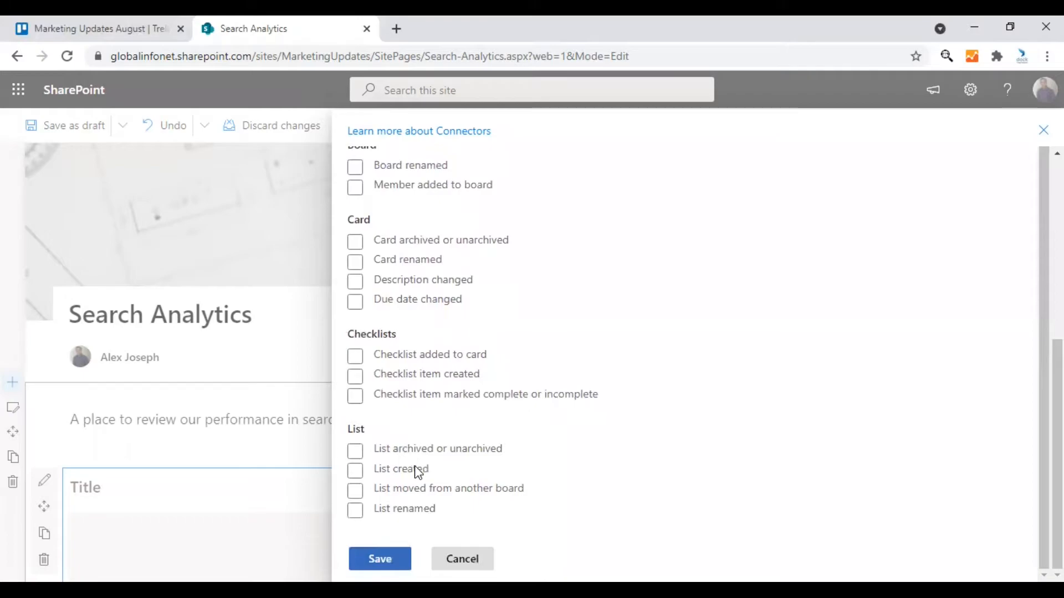
pyautogui.scroll(3, 414, 466)
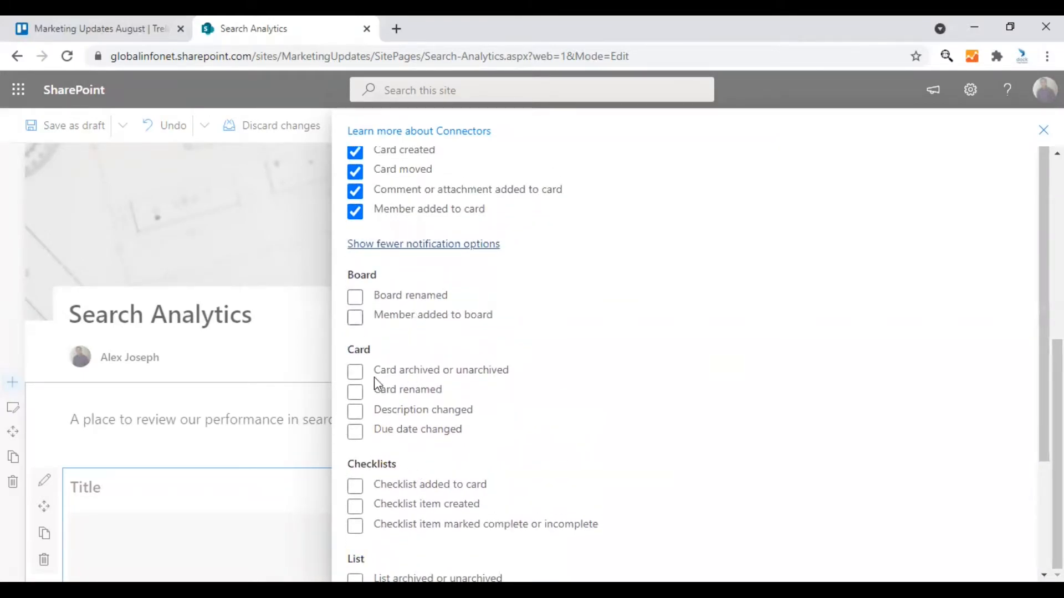
pyautogui.click(425, 245)
pyautogui.scroll(2, 669, 410)
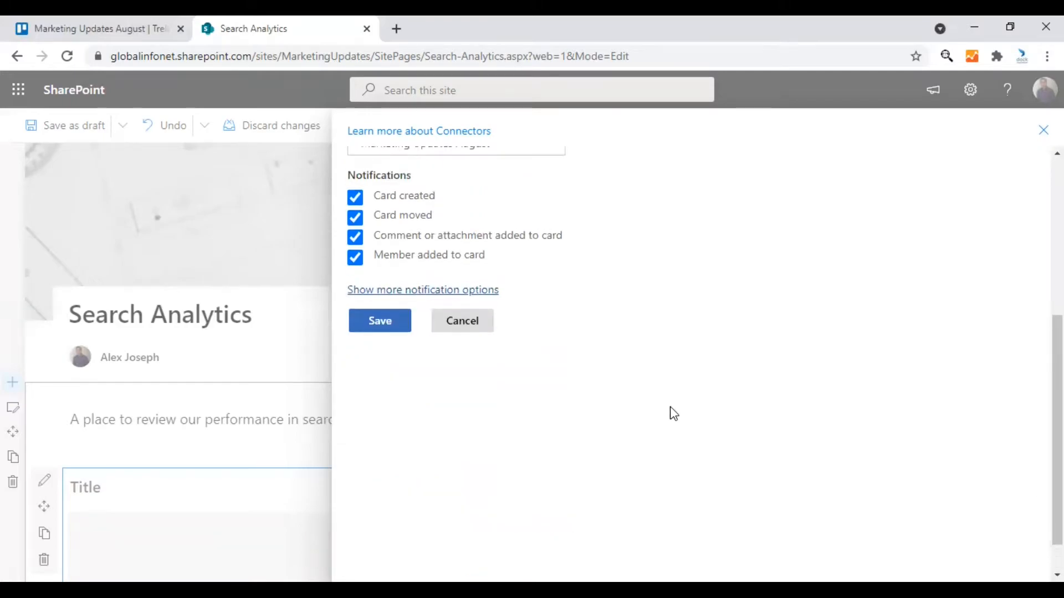
# Save the Trello connector configuration and title its web part "Trello Updates"
pyautogui.click(383, 352)
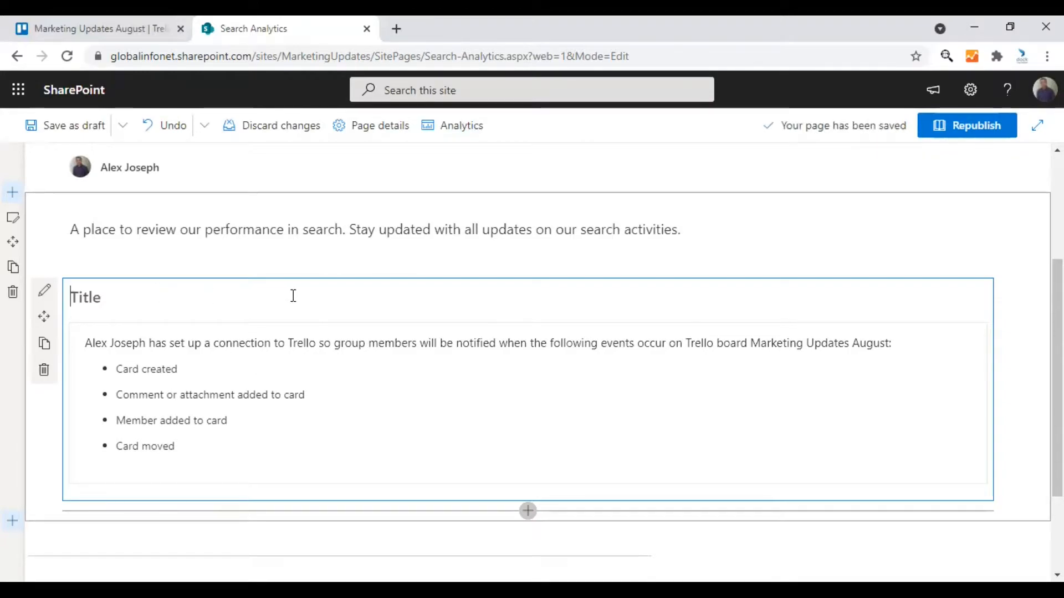
pyautogui.write('Trello Updates')
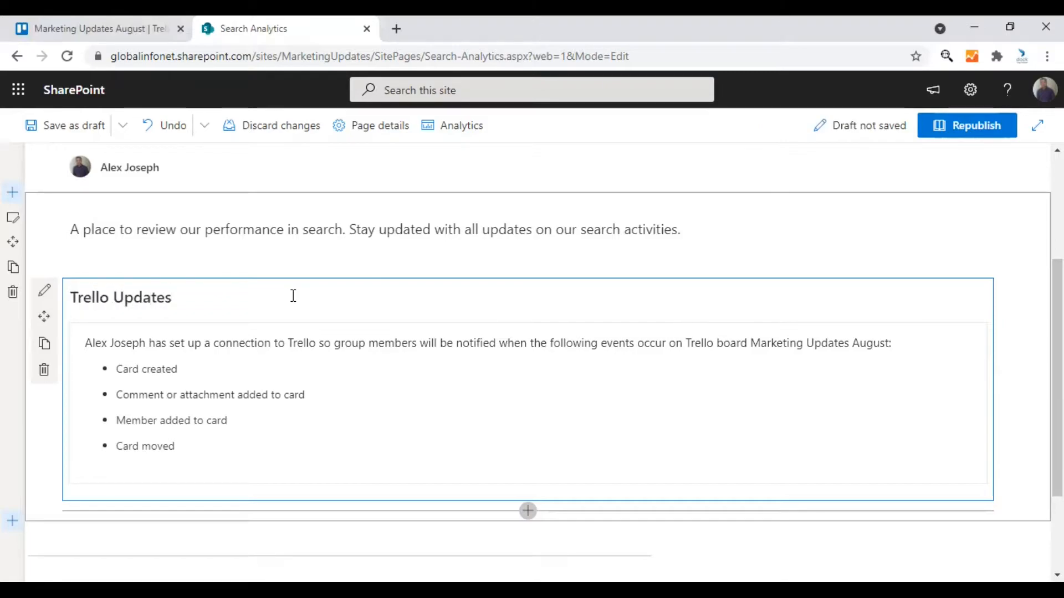
# Republish the Search Analytics page and reload it to check the published content
pyautogui.click(983, 127)
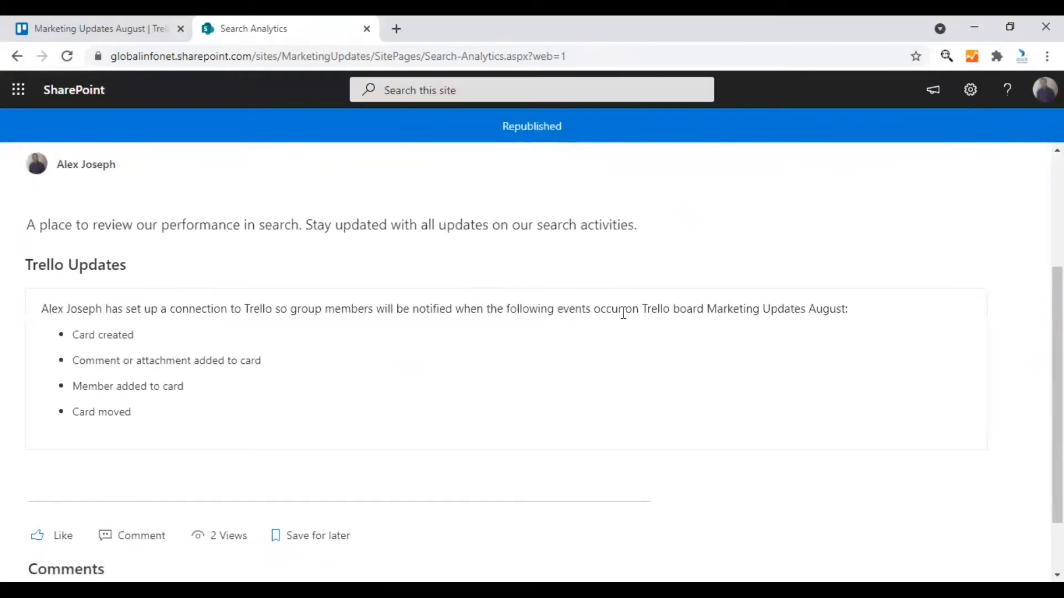
pyautogui.scroll(3, 623, 314)
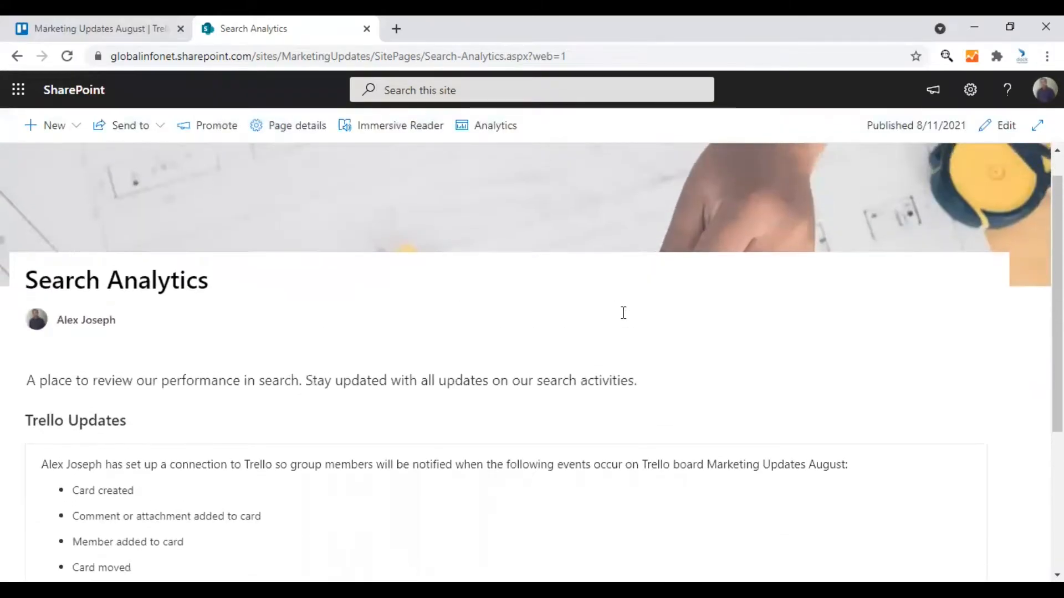
pyautogui.press('F5')
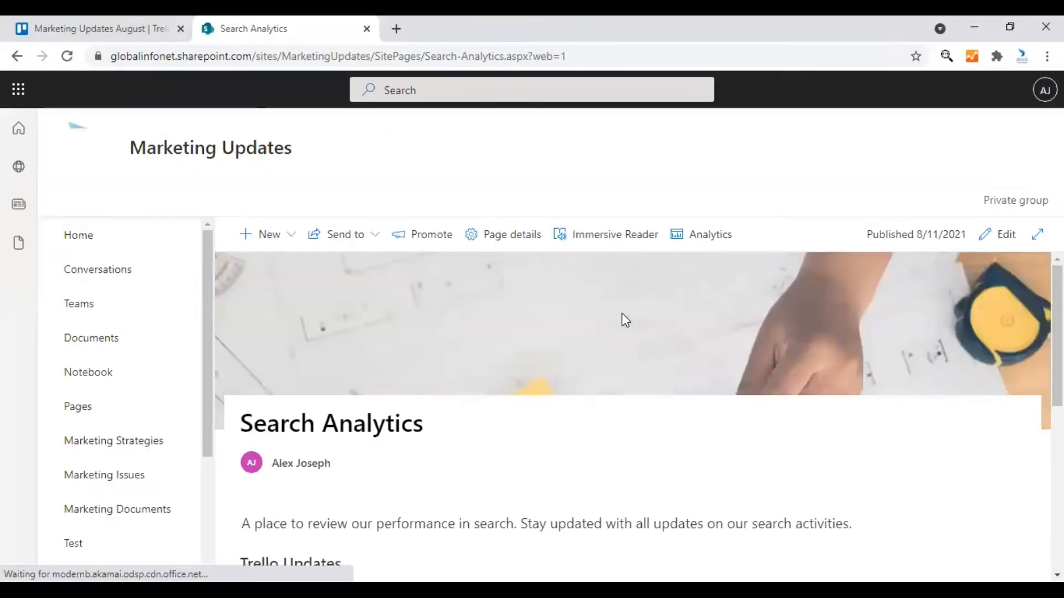
pyautogui.scroll(-3, 557, 351)
pyautogui.scroll(-2, 647, 360)
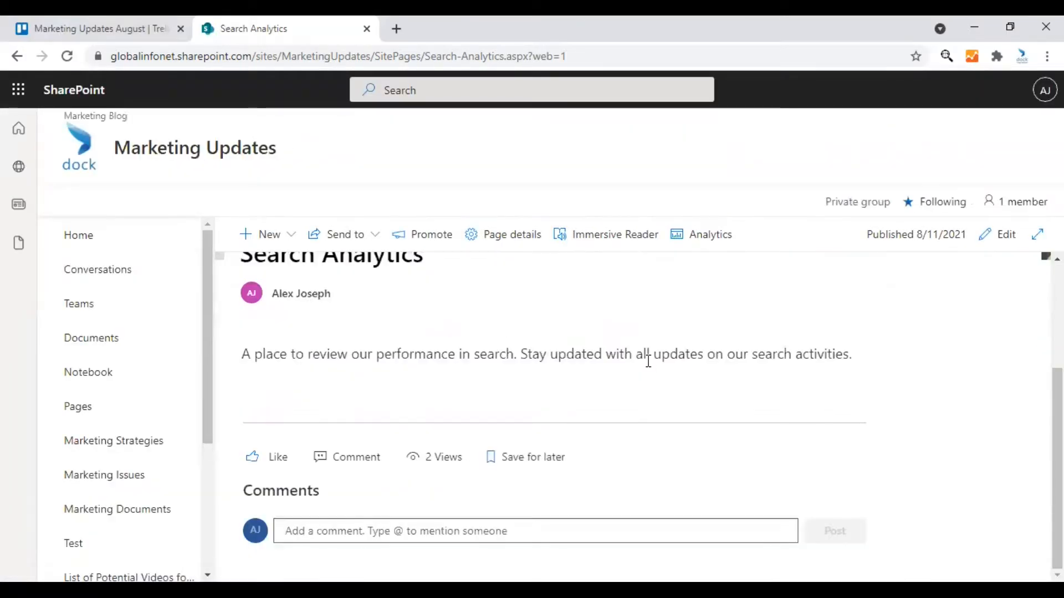
pyautogui.scroll(3, 648, 360)
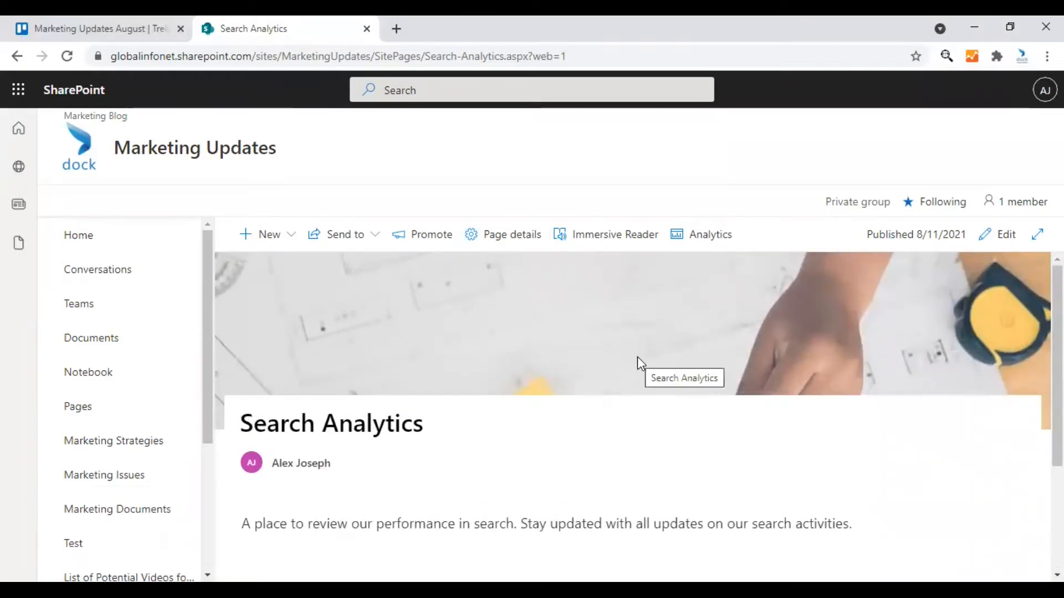
# Switch to Trello and attach the local image "Learn how to use connector web part effectively.jpg" to the Blog Optimizations card
pyautogui.click(93, 18)
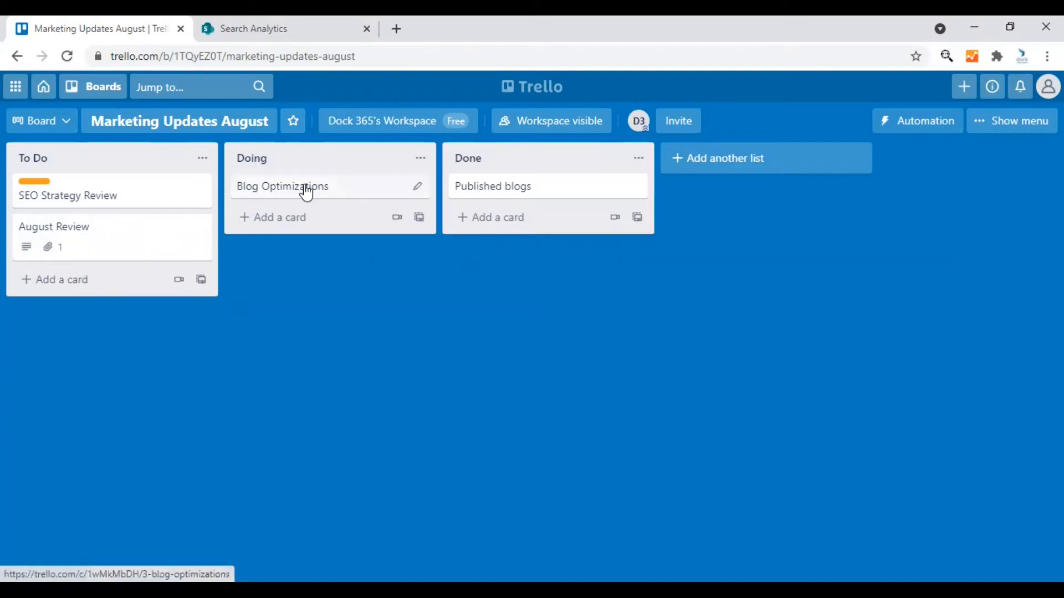
pyautogui.click(417, 187)
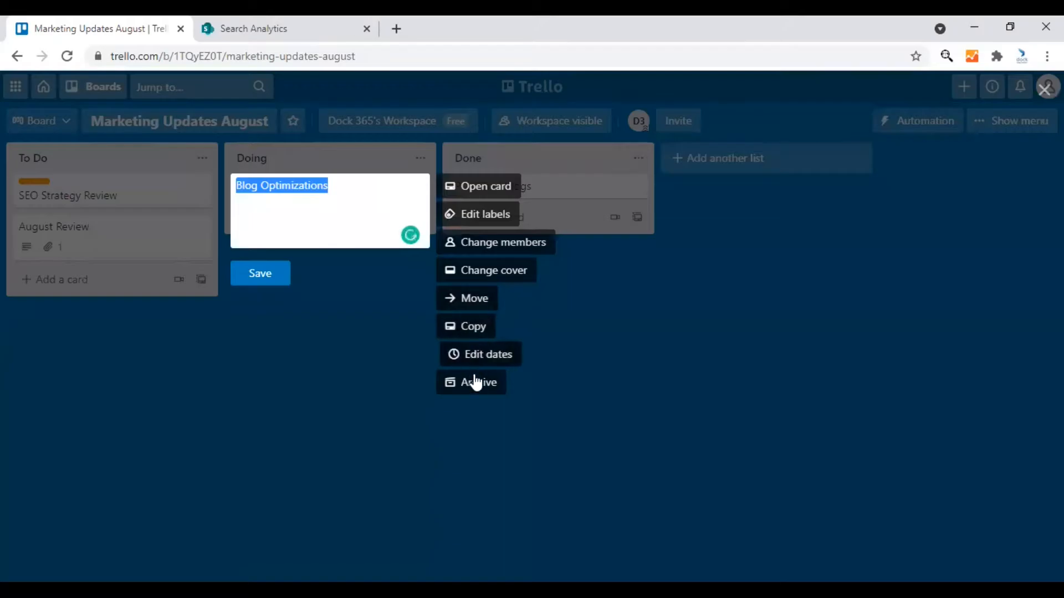
pyautogui.click(483, 189)
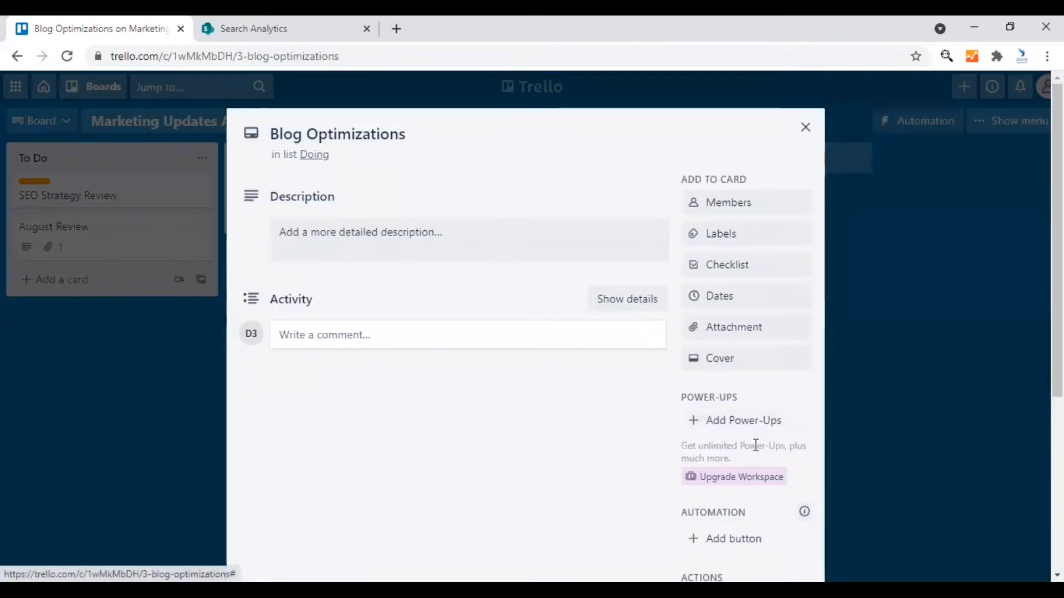
pyautogui.scroll(-3, 742, 449)
pyautogui.scroll(-3, 756, 454)
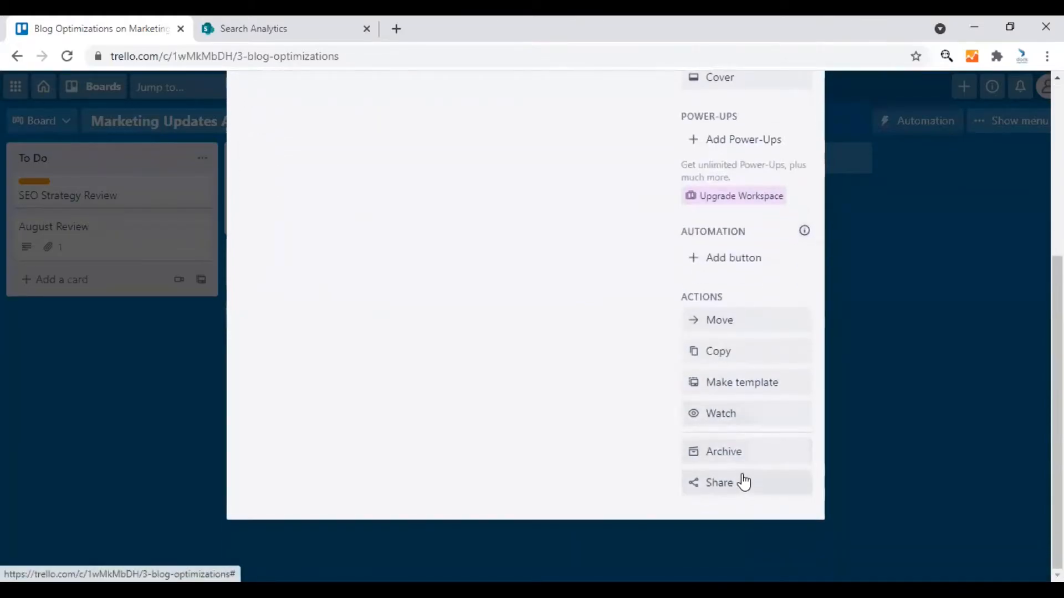
pyautogui.scroll(3, 744, 481)
pyautogui.scroll(2, 744, 481)
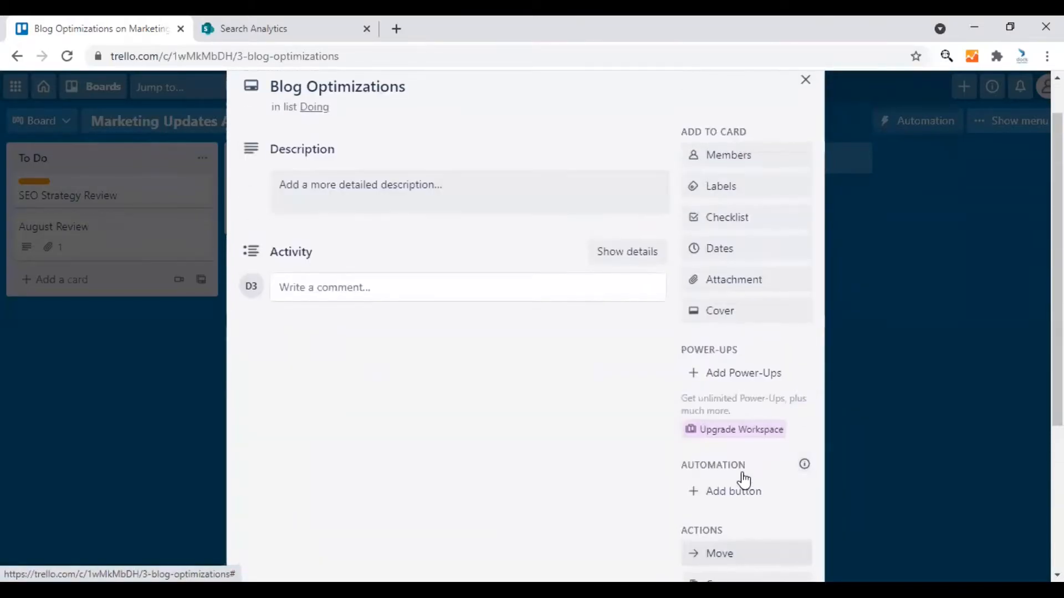
pyautogui.click(743, 282)
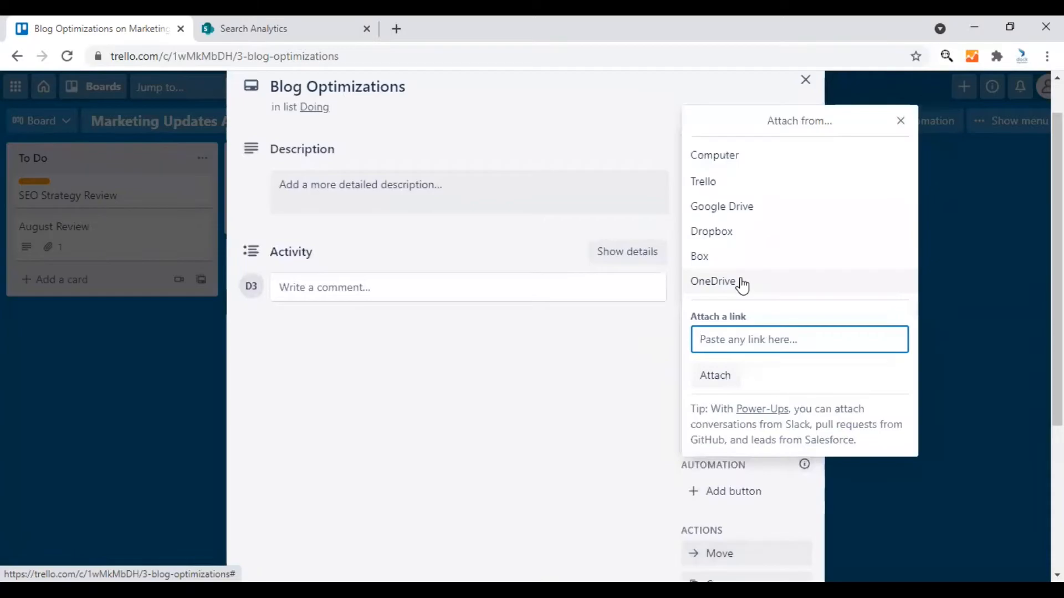
pyautogui.click(715, 157)
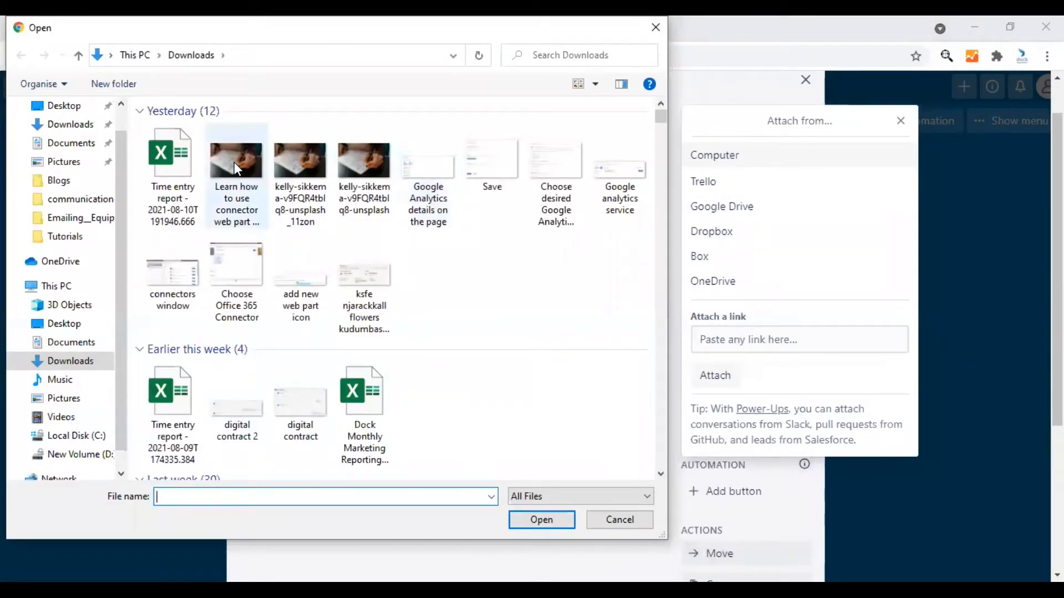
pyautogui.doubleClick(233, 162)
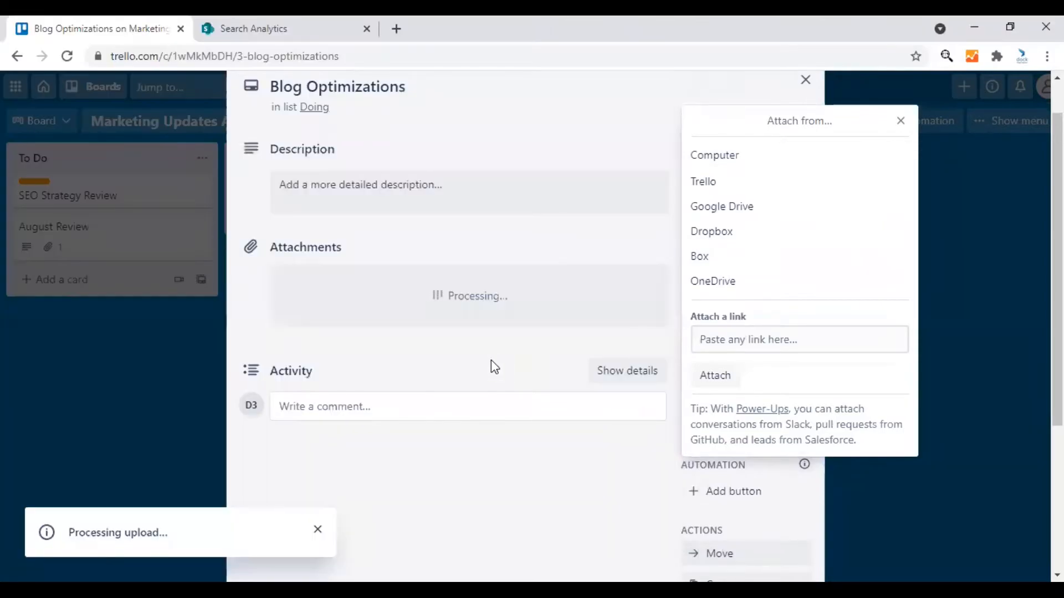
# Save "Test Image" as the description of the Blog Optimizations card
pyautogui.click(422, 184)
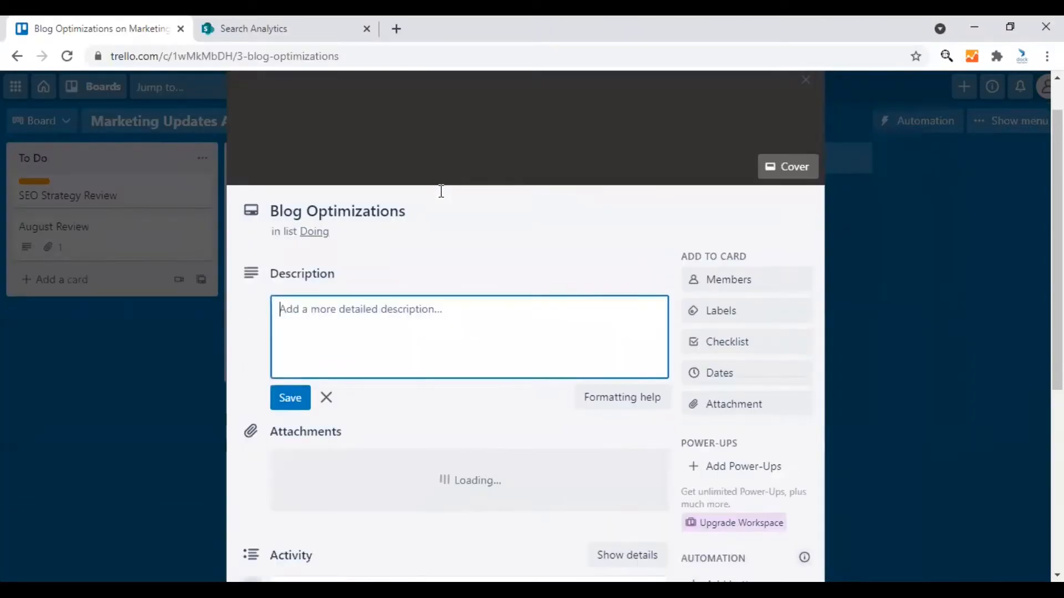
pyautogui.write('Tes')
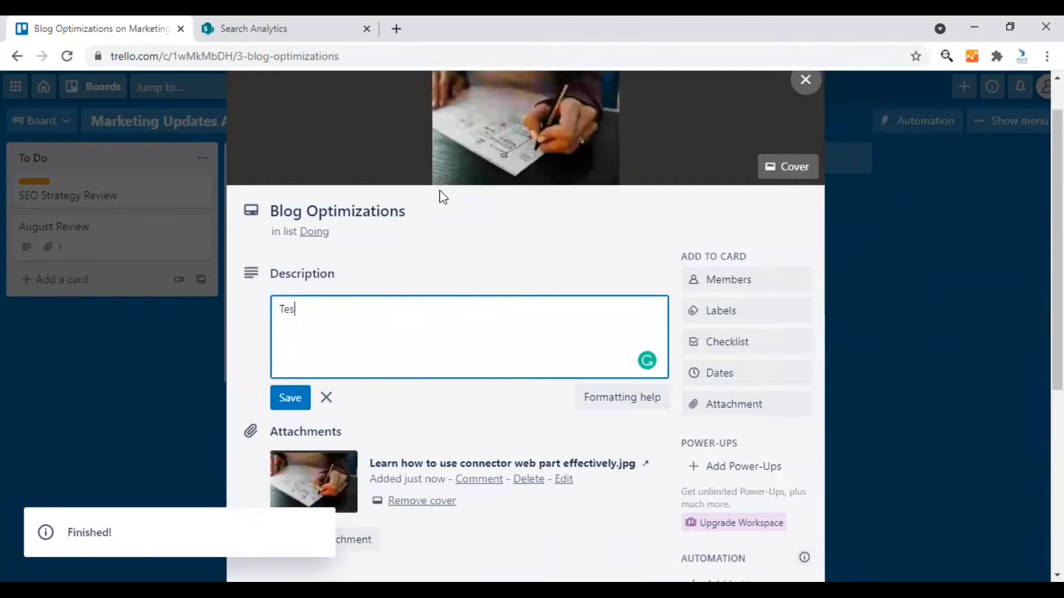
pyautogui.write('t Image')
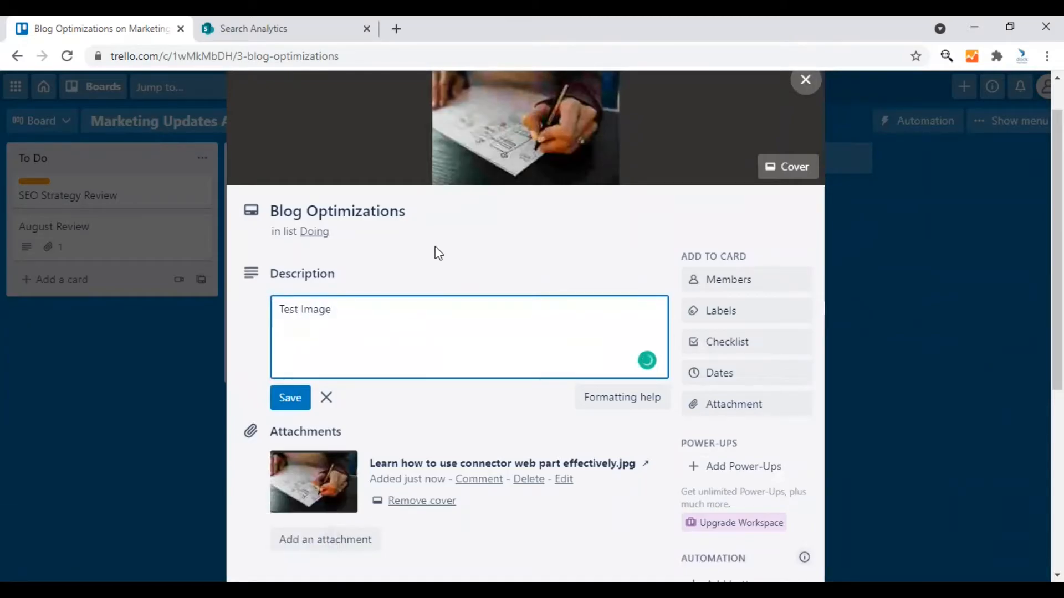
pyautogui.click(288, 399)
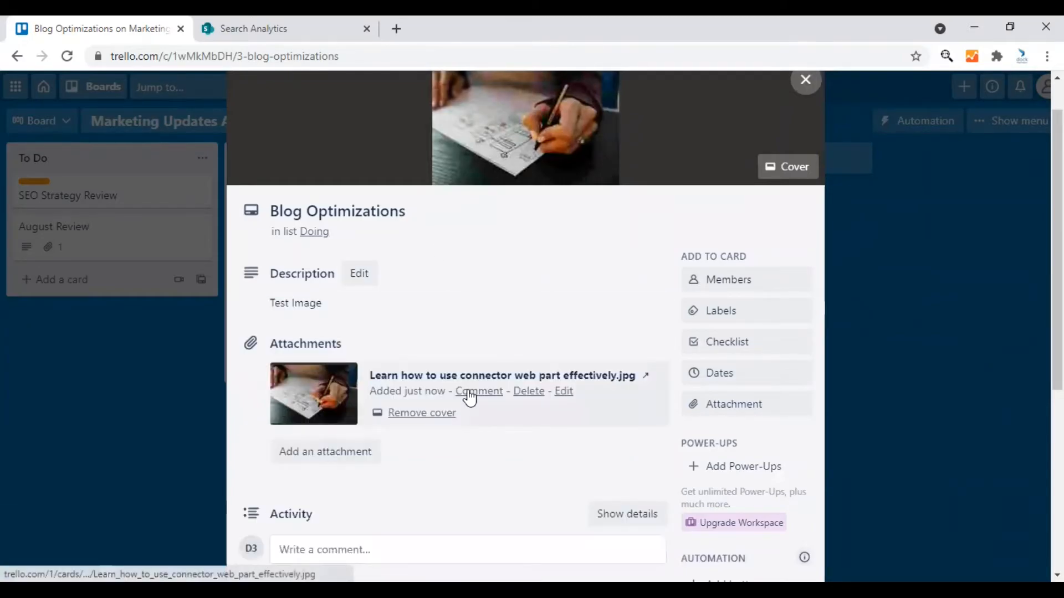
# Search for the workspace member by first name and assign them to the Blog Optimizations card
pyautogui.scroll(-5, 534, 380)
pyautogui.scroll(5, 533, 384)
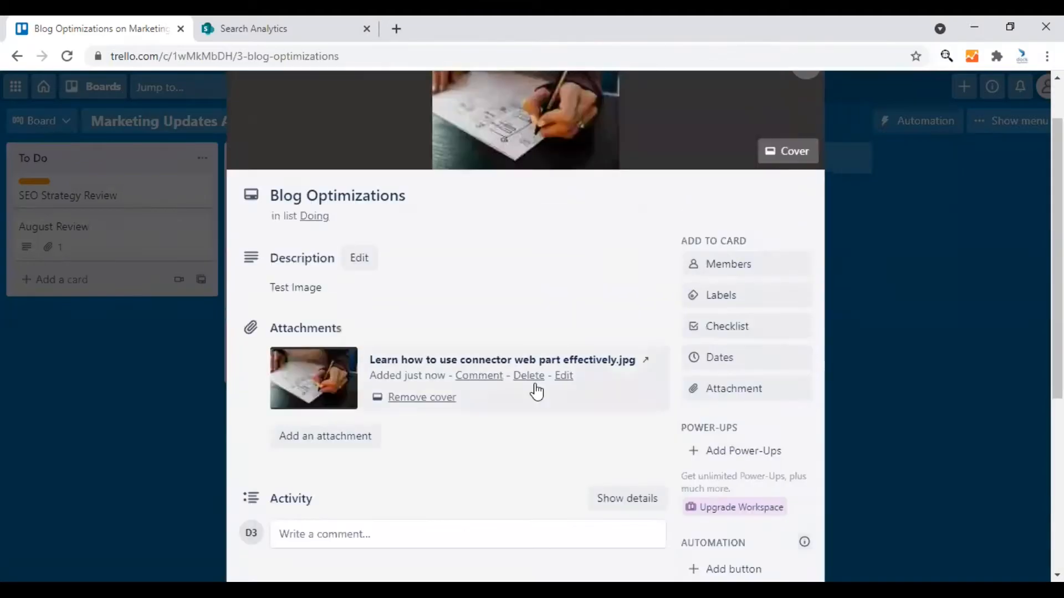
pyautogui.scroll(1, 535, 388)
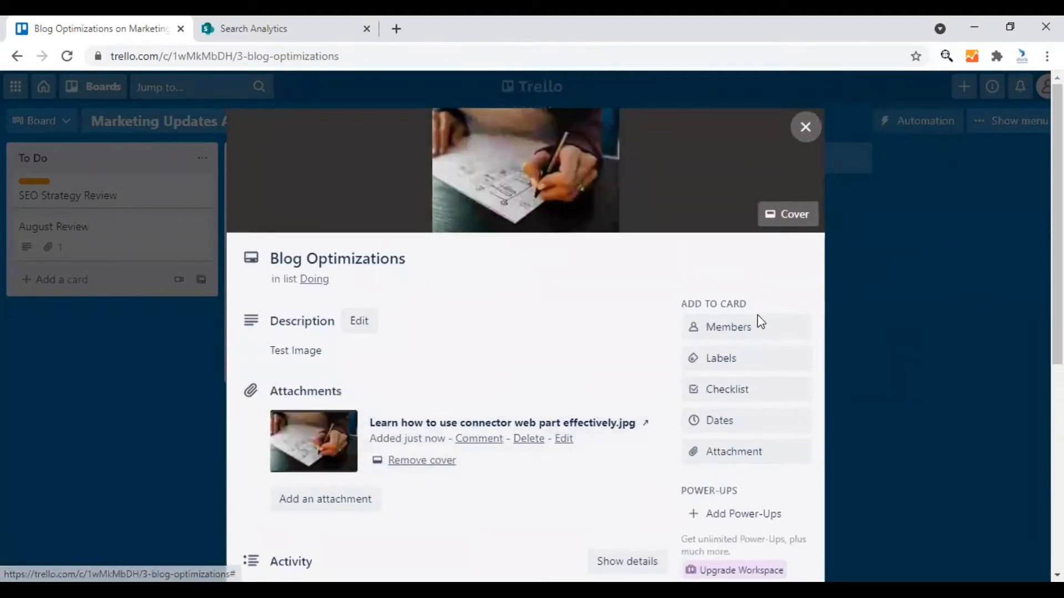
pyautogui.click(746, 332)
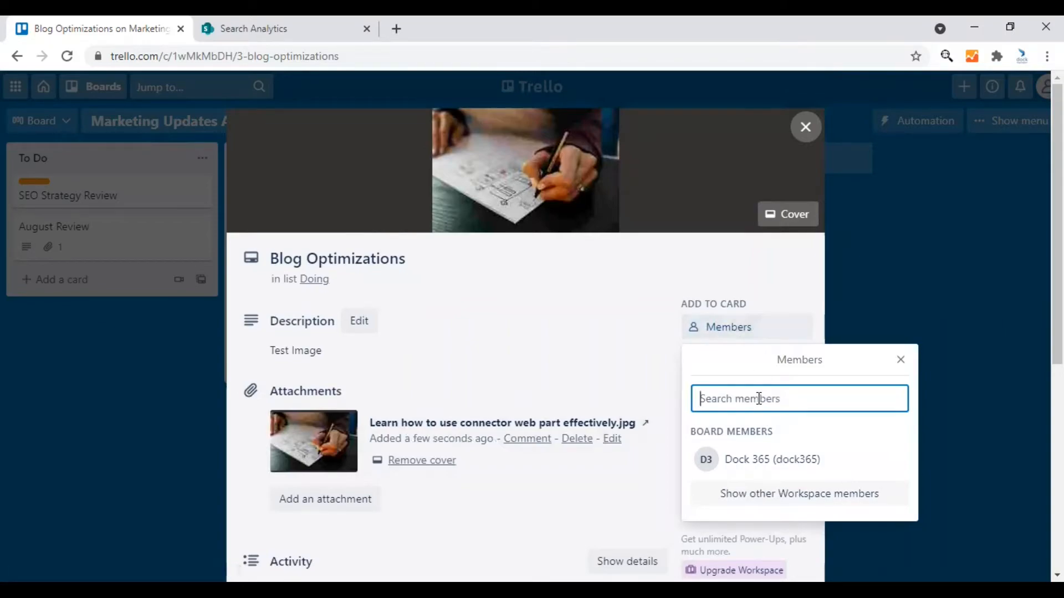
pyautogui.write('Betty')
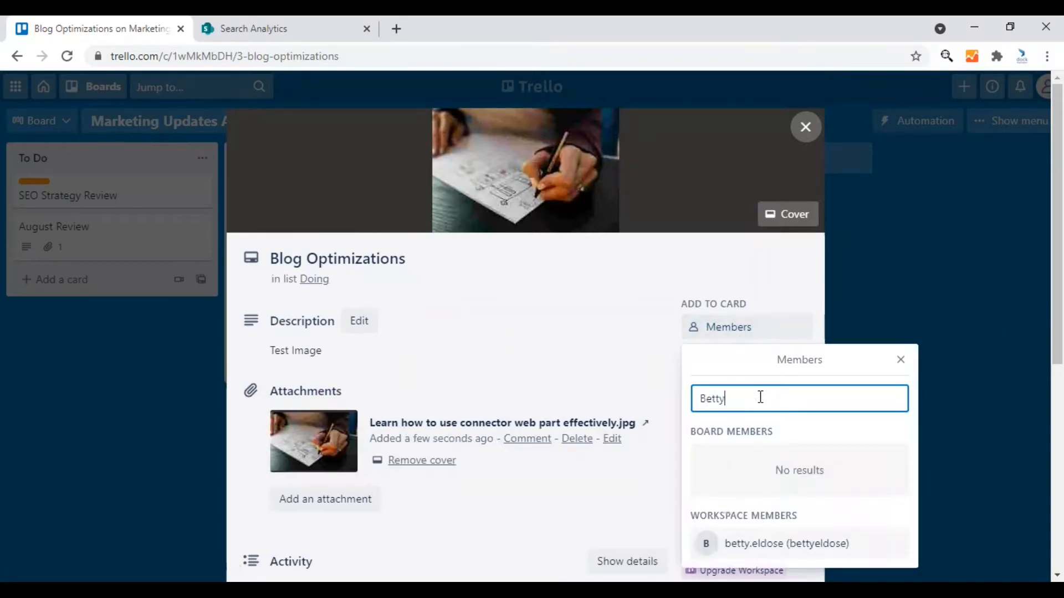
pyautogui.click(797, 550)
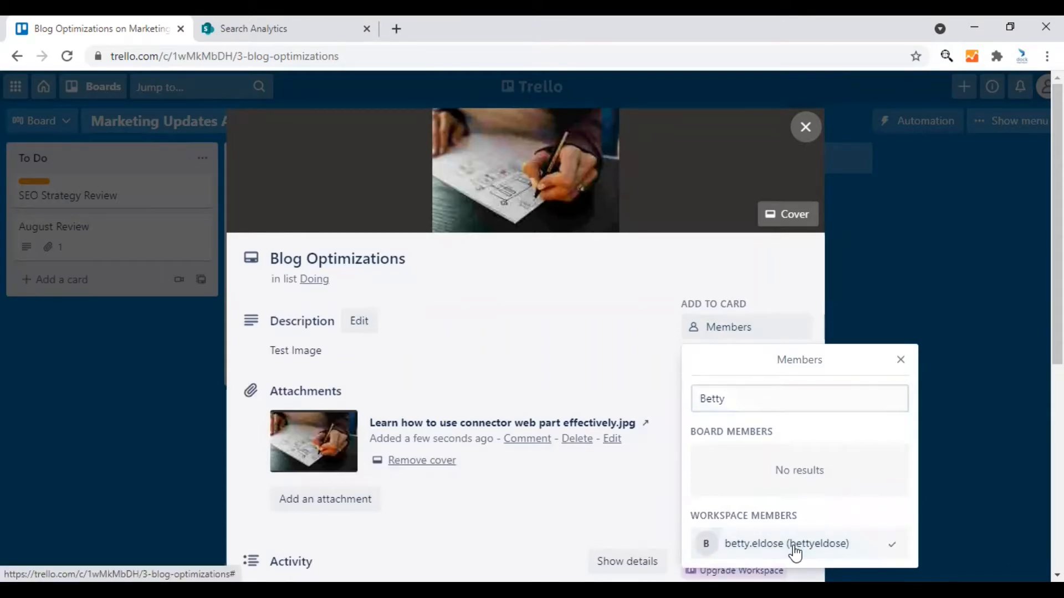
pyautogui.click(901, 361)
# Replace the Blog Optimizations card's cover with the snowy mountain photo from Unsplash's top photos, and close the card
pyautogui.scroll(-8, 643, 409)
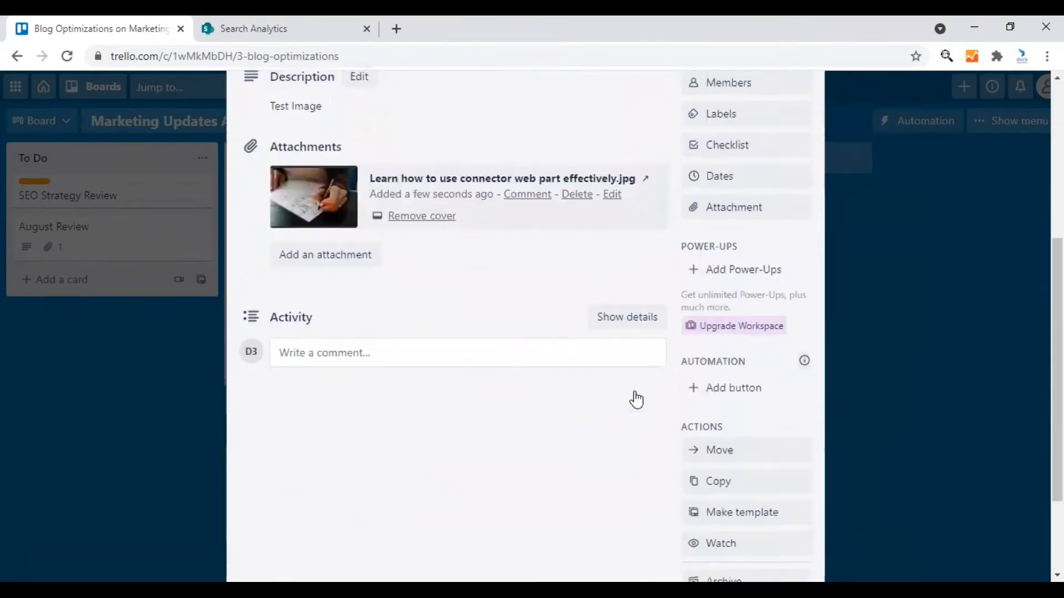
pyautogui.scroll(9, 638, 397)
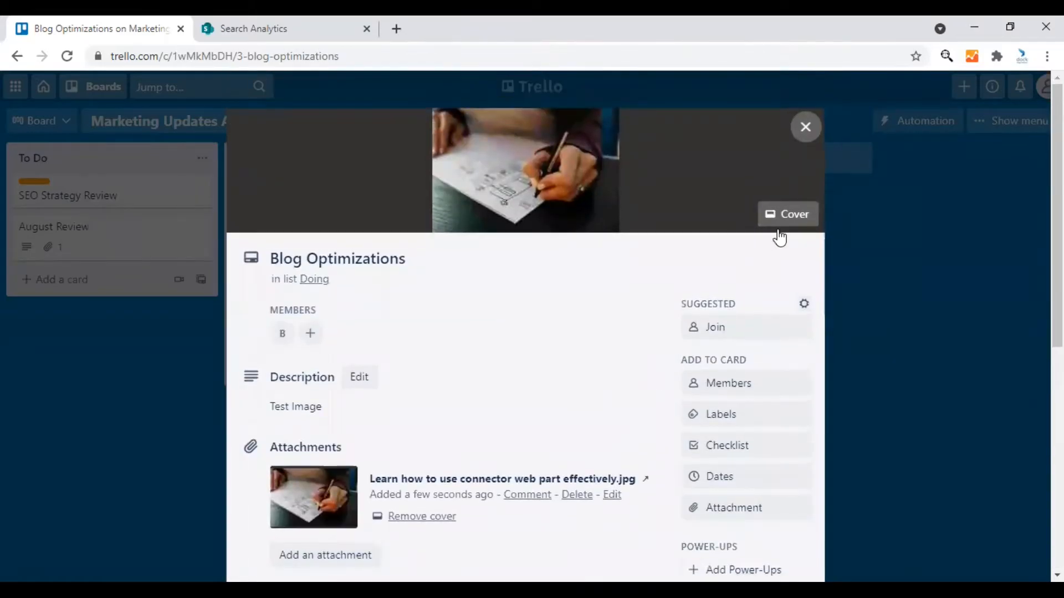
pyautogui.click(779, 222)
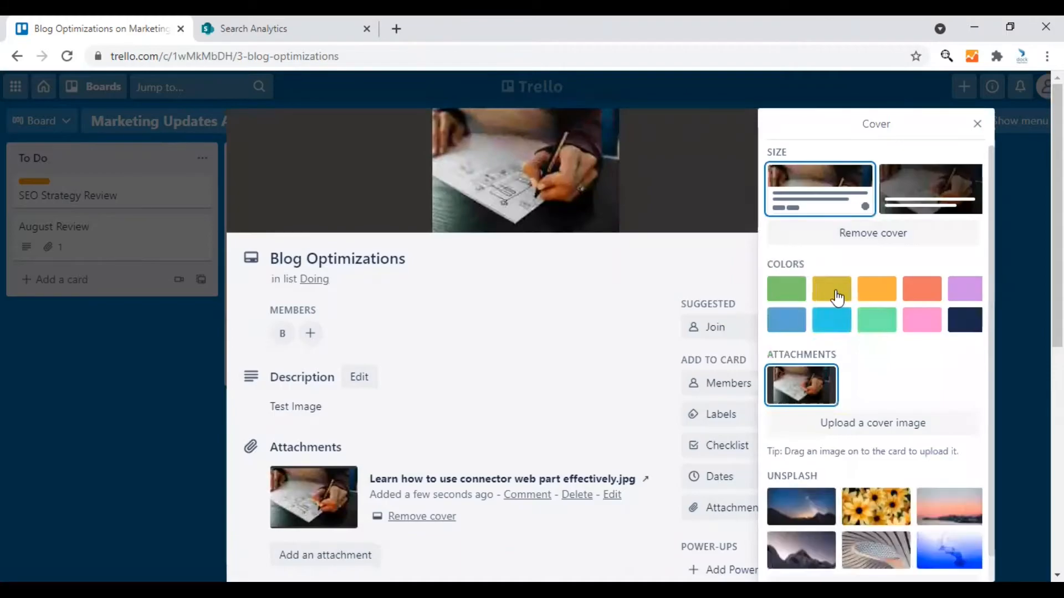
pyautogui.scroll(-1, 837, 377)
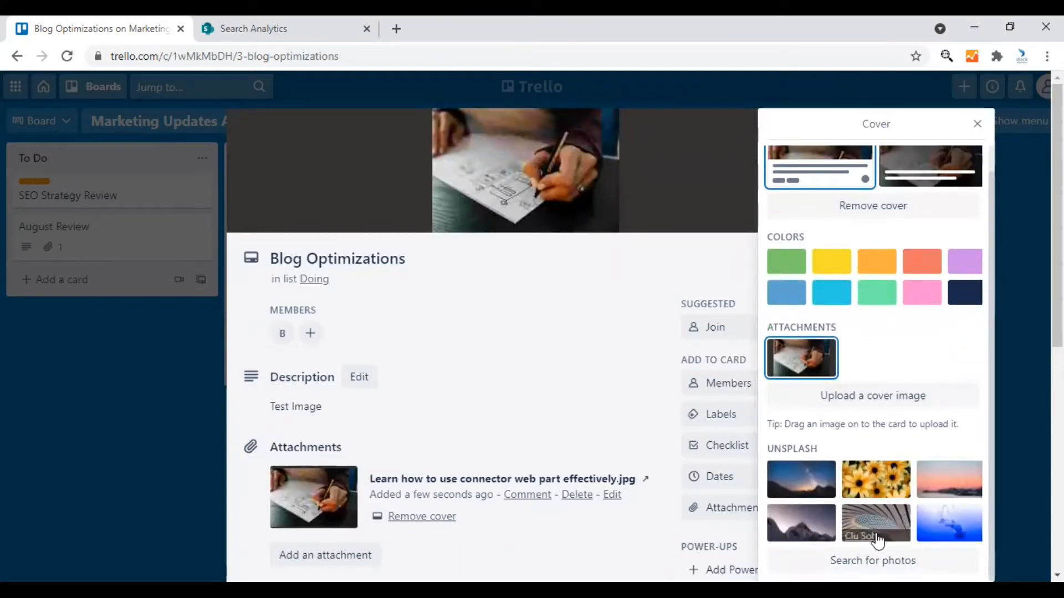
pyautogui.click(873, 560)
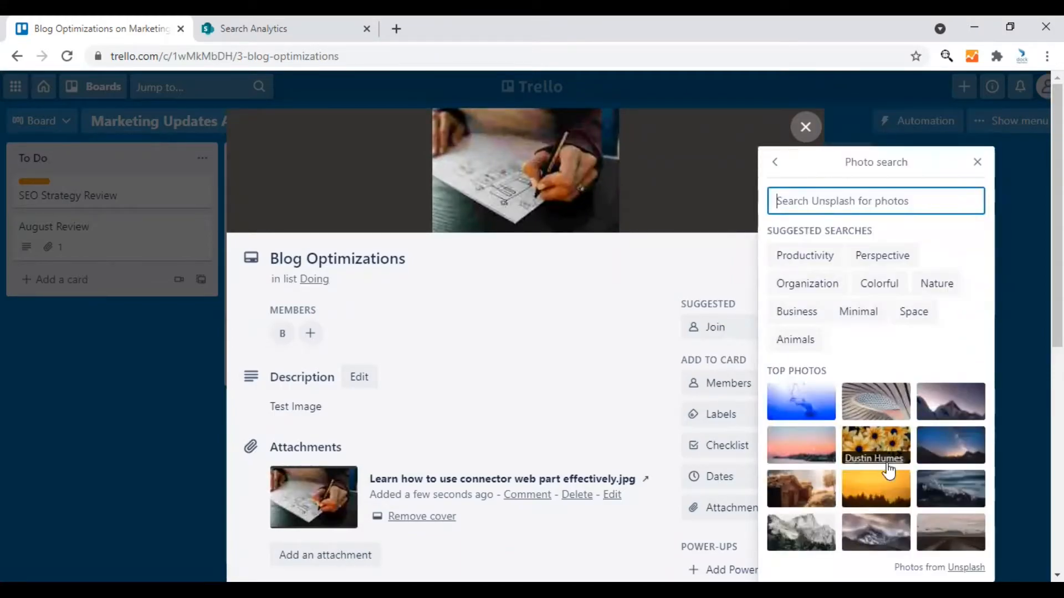
pyautogui.click(951, 410)
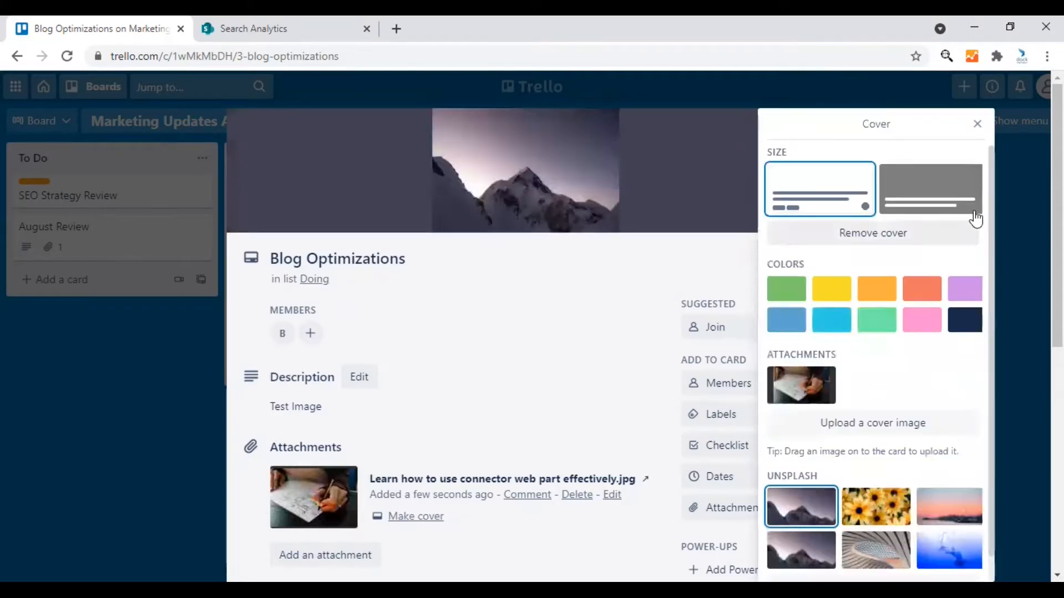
pyautogui.click(978, 125)
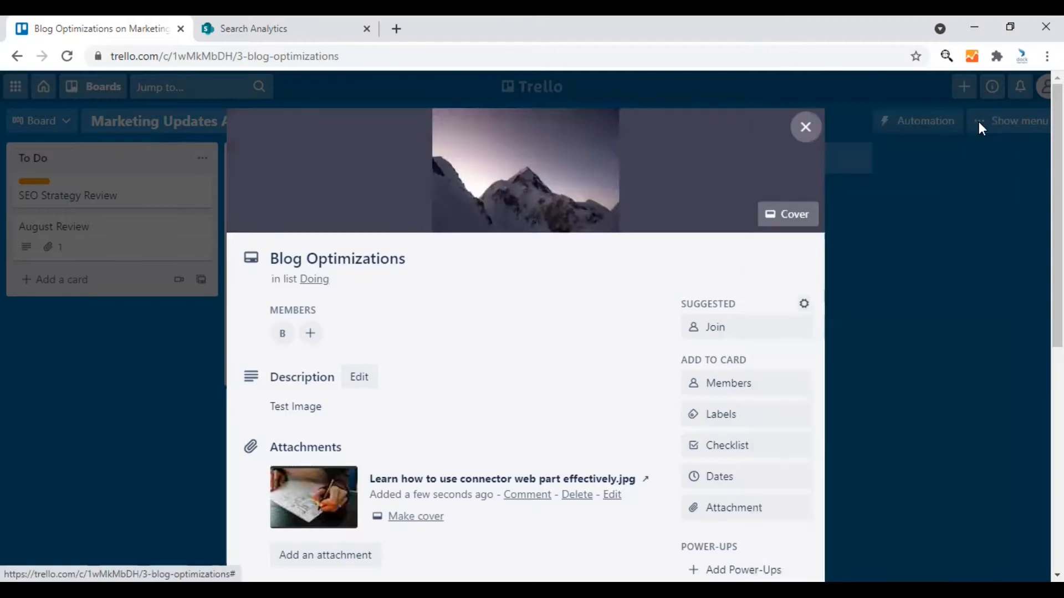
pyautogui.click(805, 129)
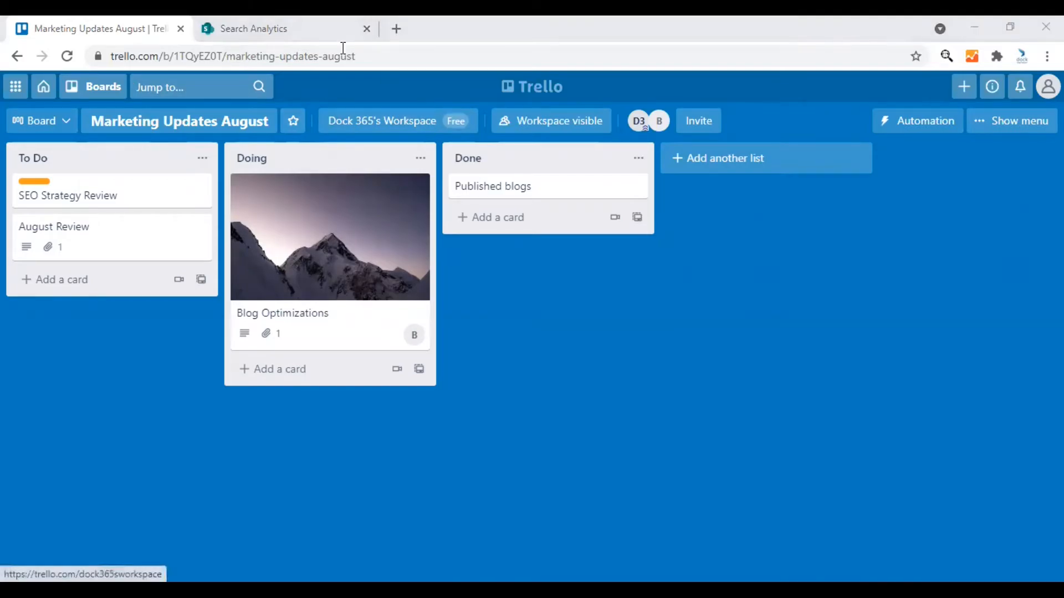
# Switch to the SharePoint Search Analytics page and check the Trello Updates web part for the card's notification
pyautogui.click(340, 29)
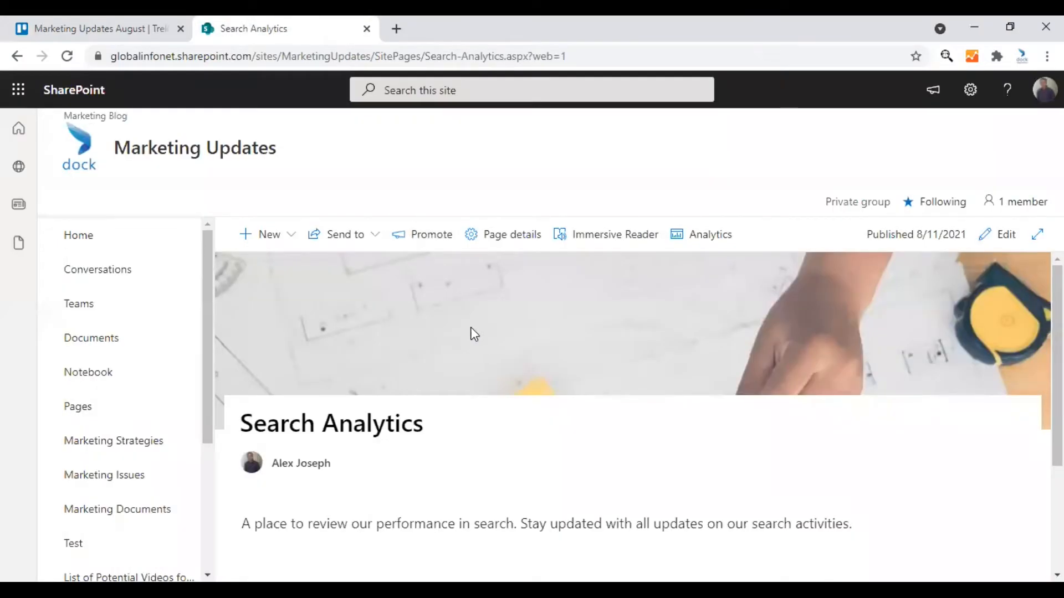
pyautogui.scroll(-3, 550, 351)
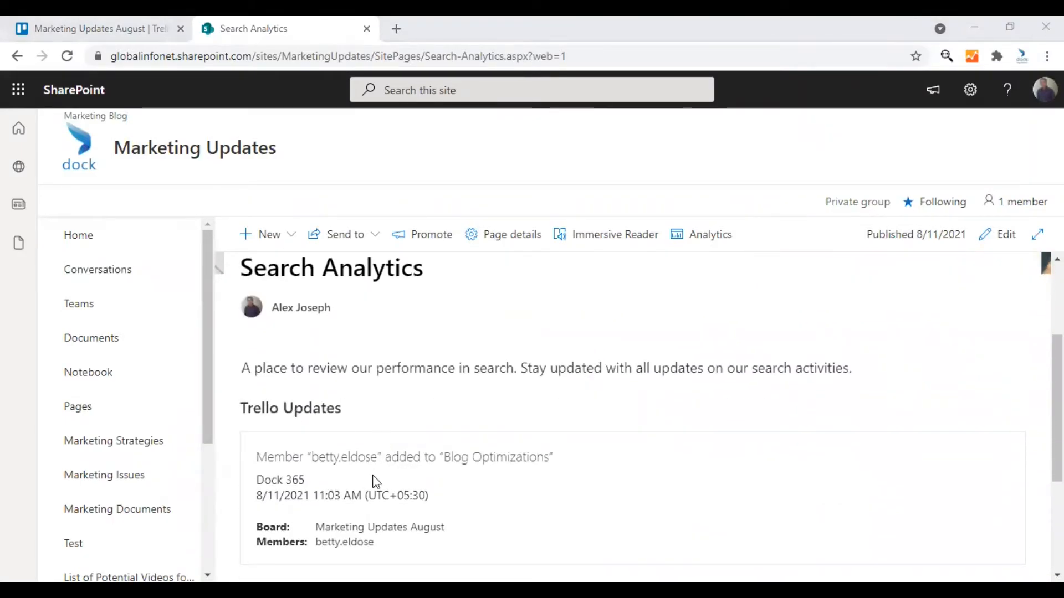
pyautogui.scroll(-1, 373, 481)
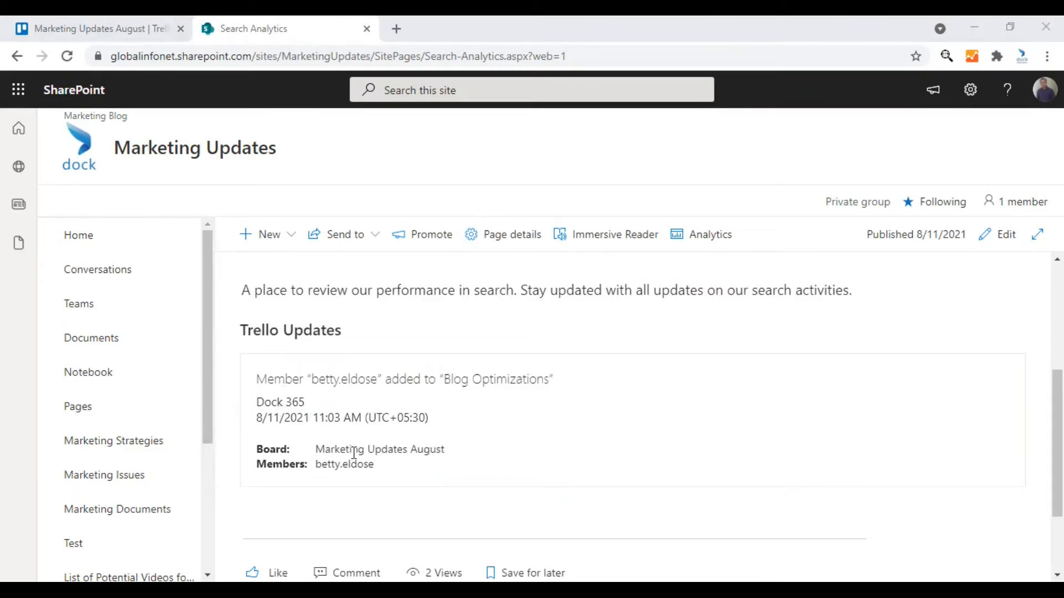
pyautogui.scroll(-2, 404, 473)
pyautogui.scroll(3, 404, 473)
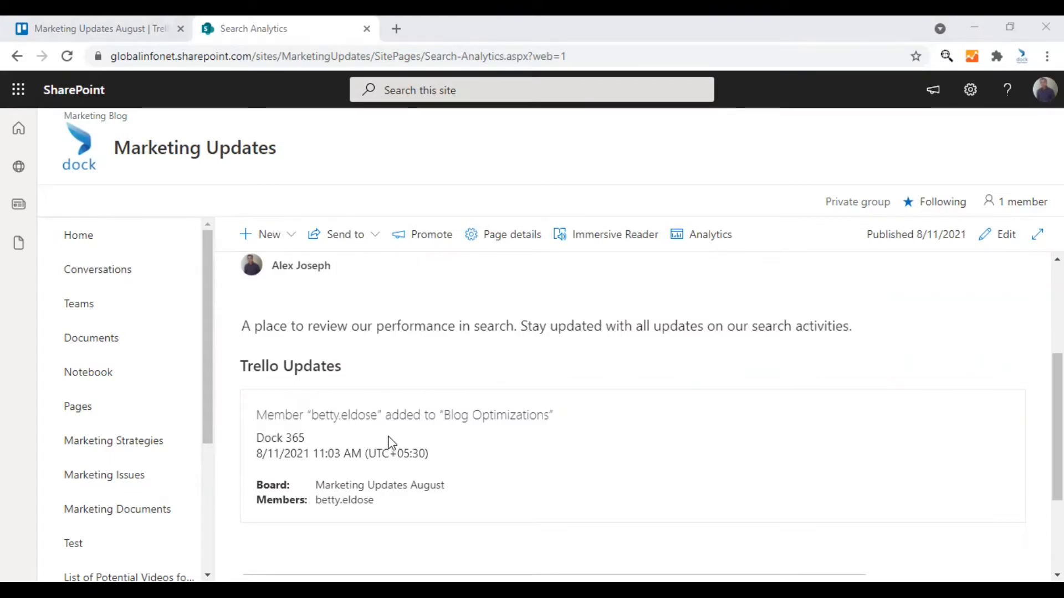
# Edit the Search Analytics page, add an Office 365 Connectors web part below Trello Updates, and list the Analytics connectors
pyautogui.click(1009, 242)
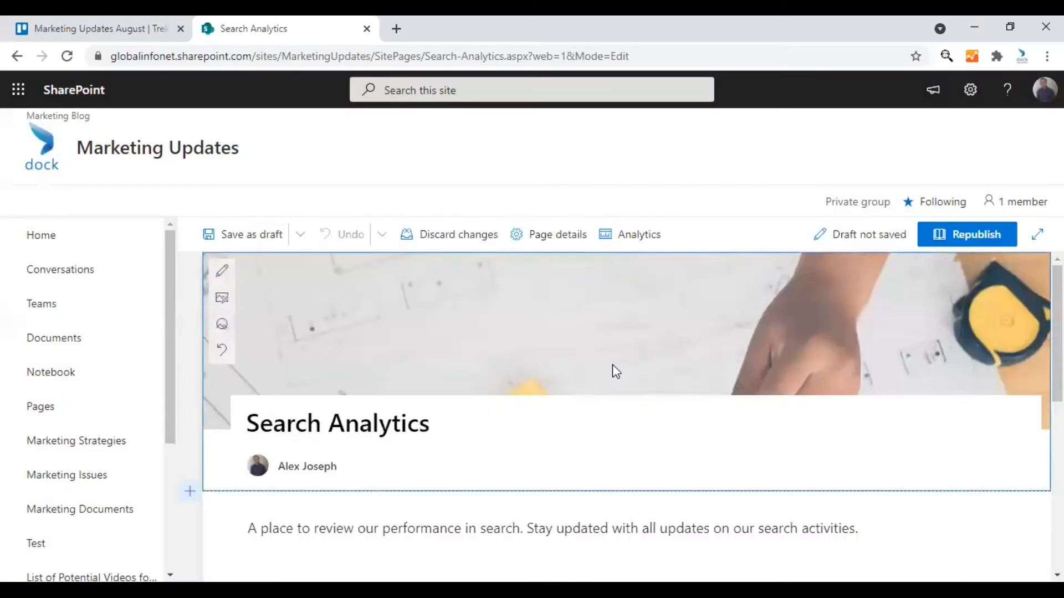
pyautogui.scroll(-4, 566, 402)
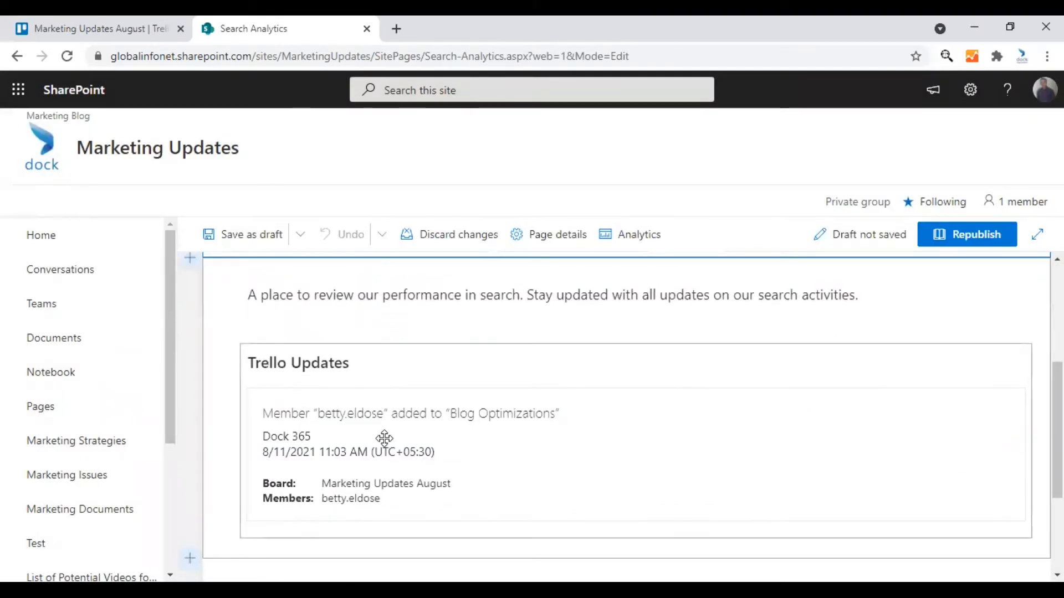
pyautogui.scroll(-2, 567, 399)
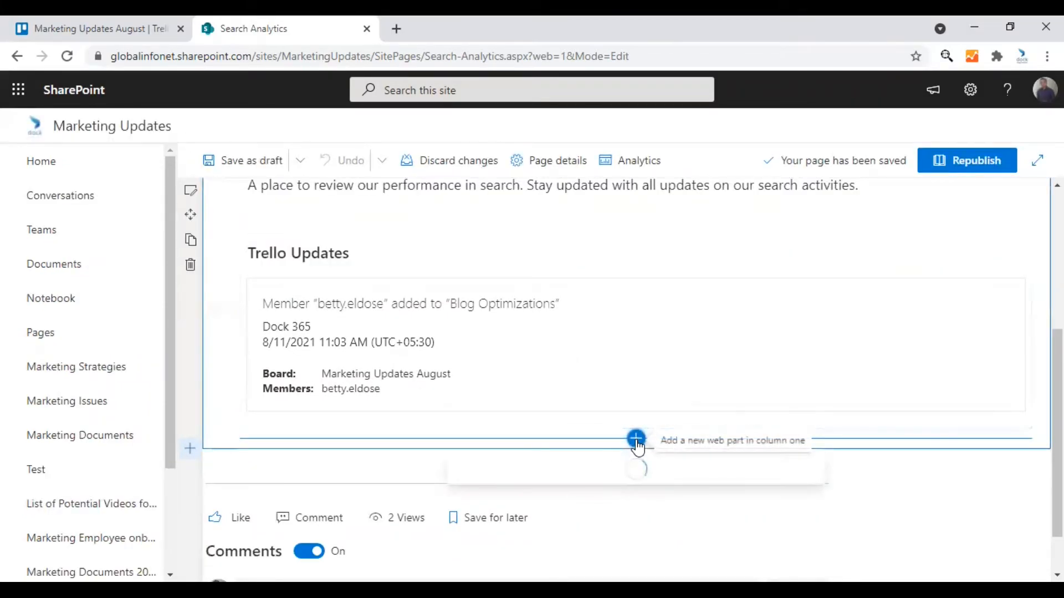
pyautogui.click(636, 441)
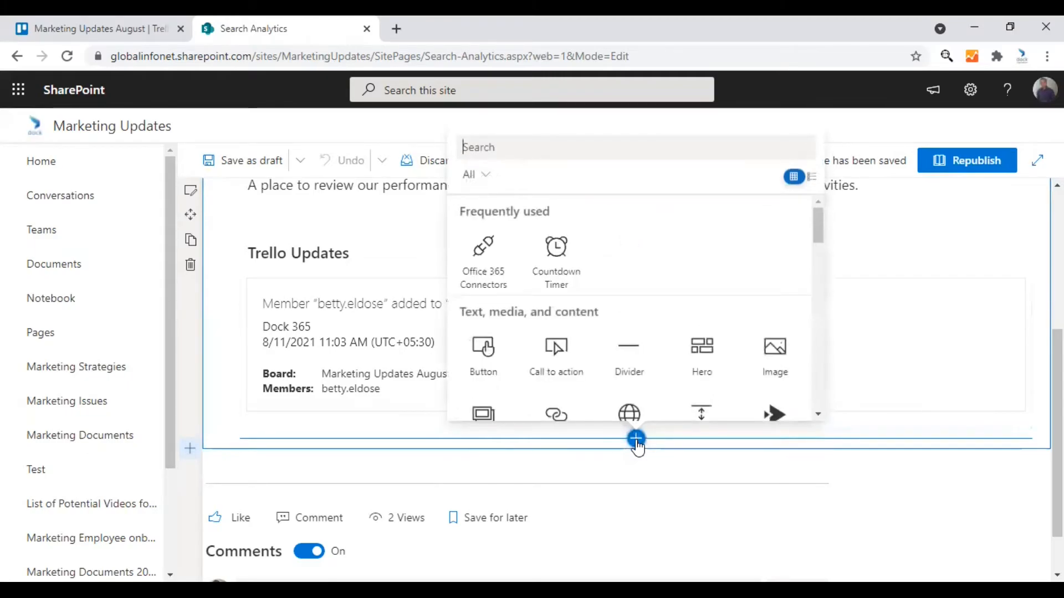
pyautogui.click(483, 252)
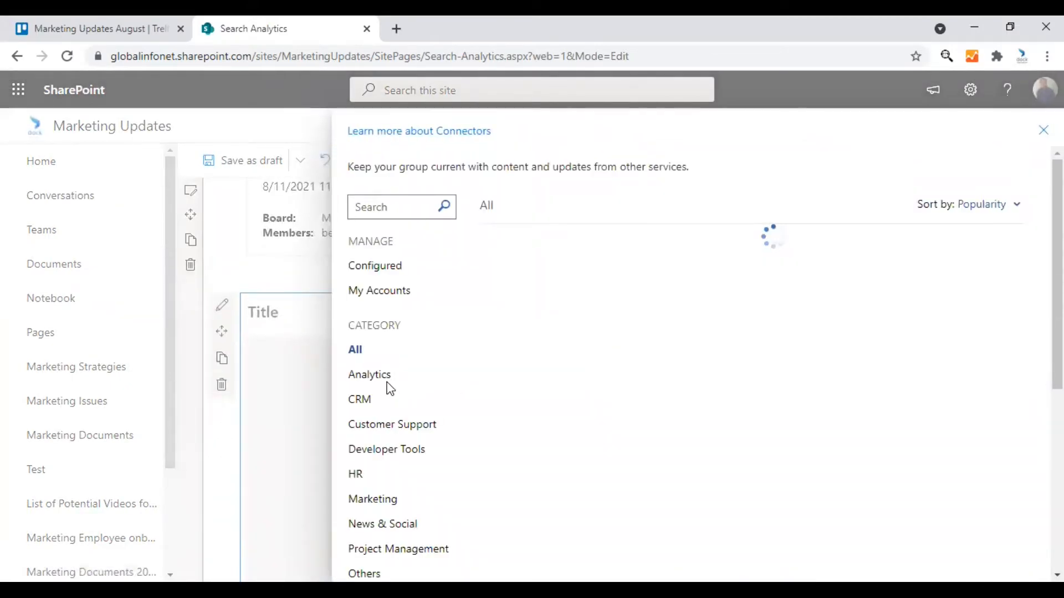
pyautogui.click(371, 377)
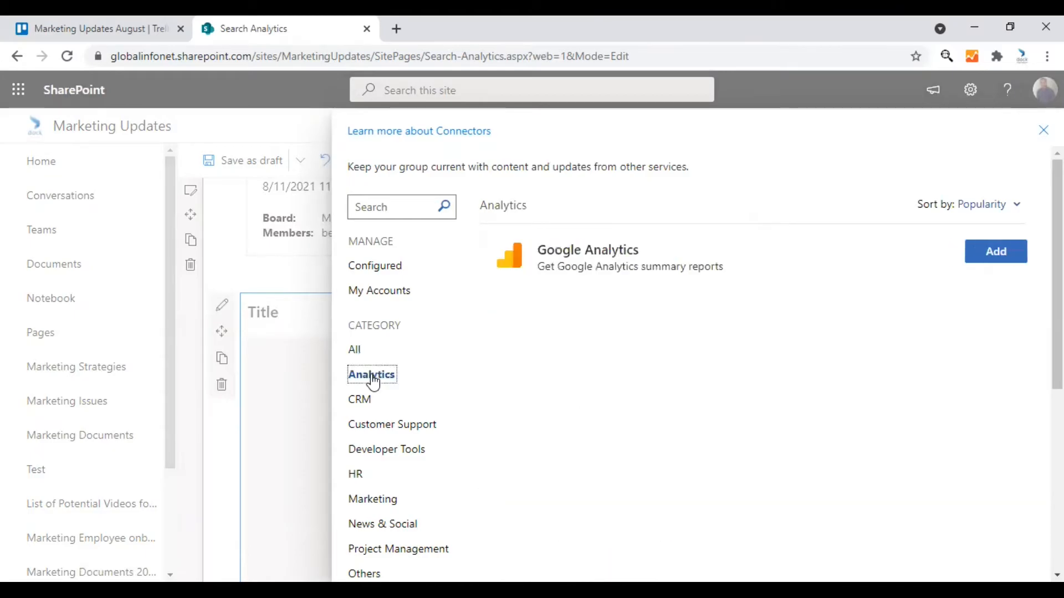
# Add the Google Analytics connector and choose the existing Google account for its configuration
pyautogui.click(1005, 256)
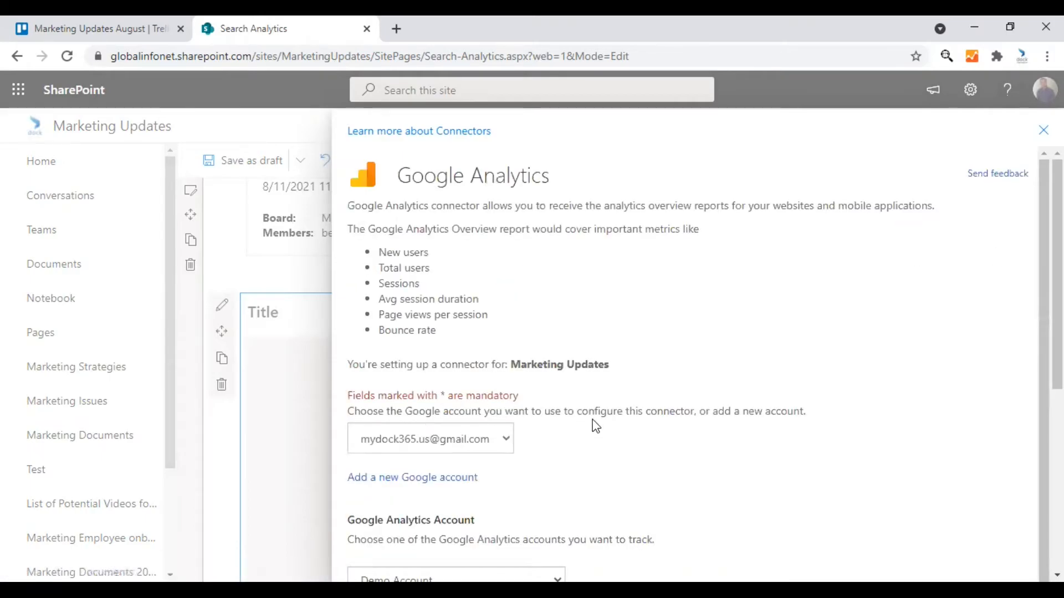
pyautogui.scroll(-1, 596, 426)
pyautogui.scroll(1, 556, 389)
pyautogui.scroll(-1, 471, 356)
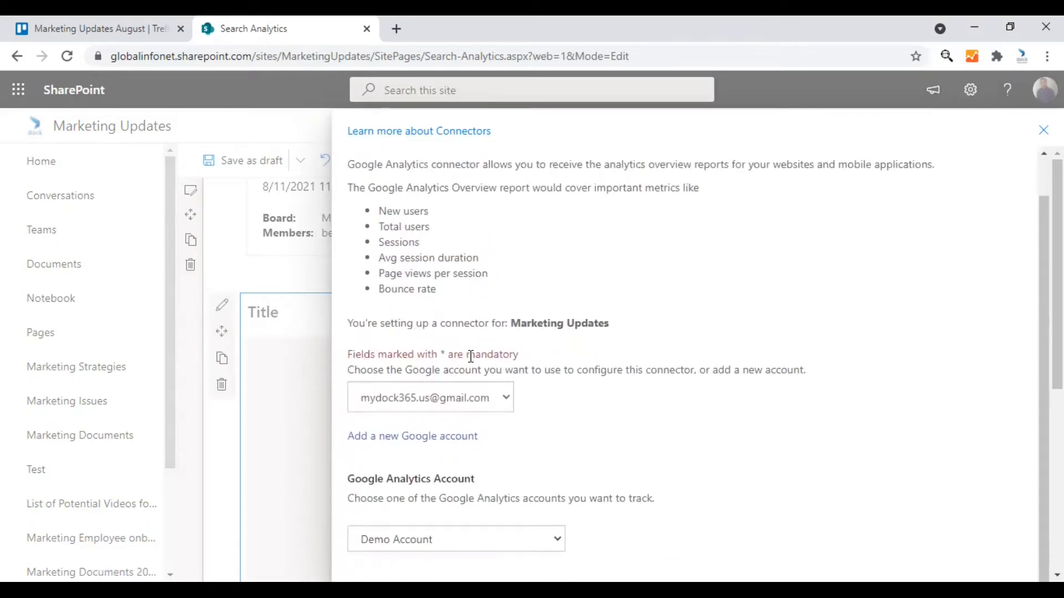
pyautogui.scroll(-2, 471, 356)
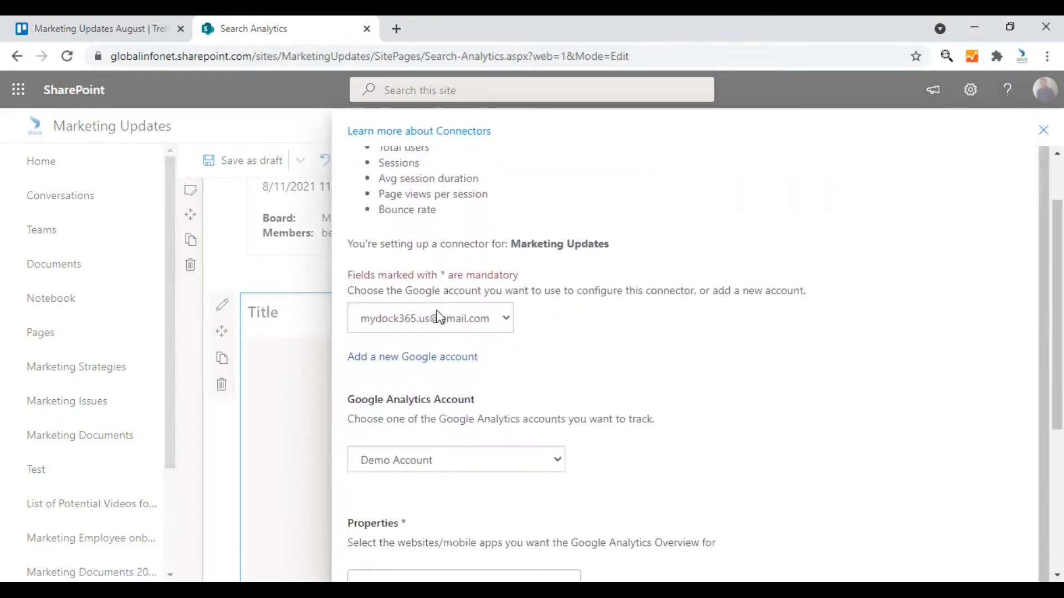
pyautogui.click(438, 316)
pyautogui.click(439, 342)
pyautogui.scroll(-2, 570, 350)
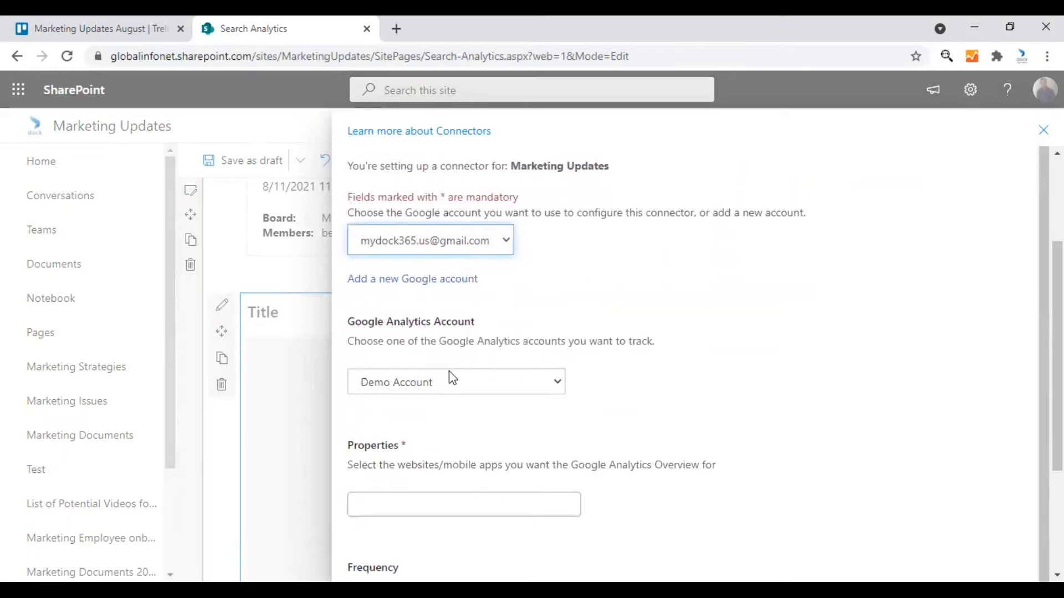
# Track the Dock SharePoint Intranet account with the Dock Intranet Portal property, and save the connector with a Daily report frequency
pyautogui.click(447, 387)
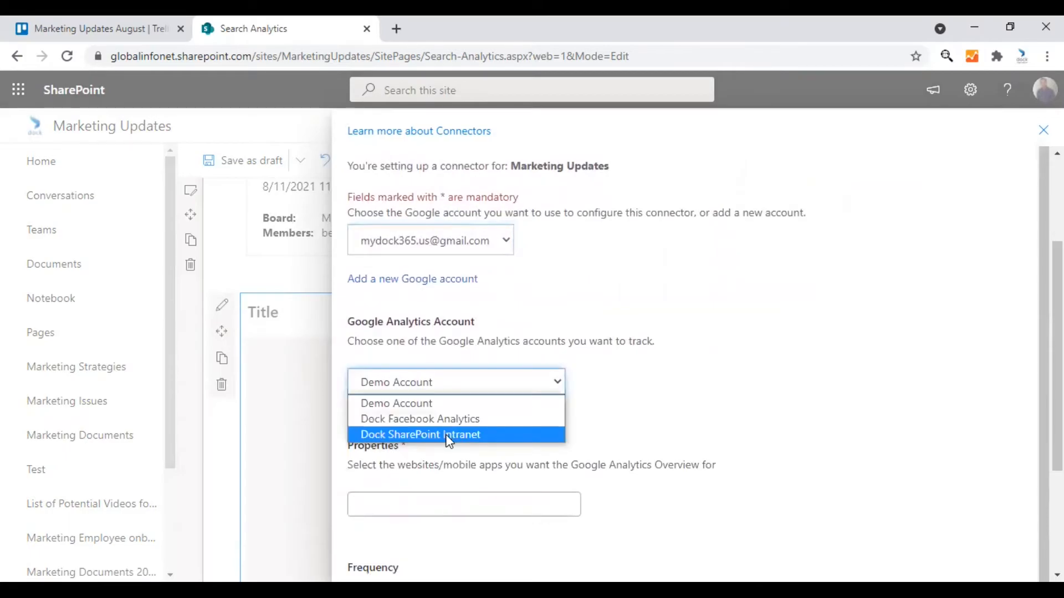
pyautogui.click(448, 438)
pyautogui.scroll(-3, 698, 408)
pyautogui.click(432, 349)
pyautogui.click(431, 380)
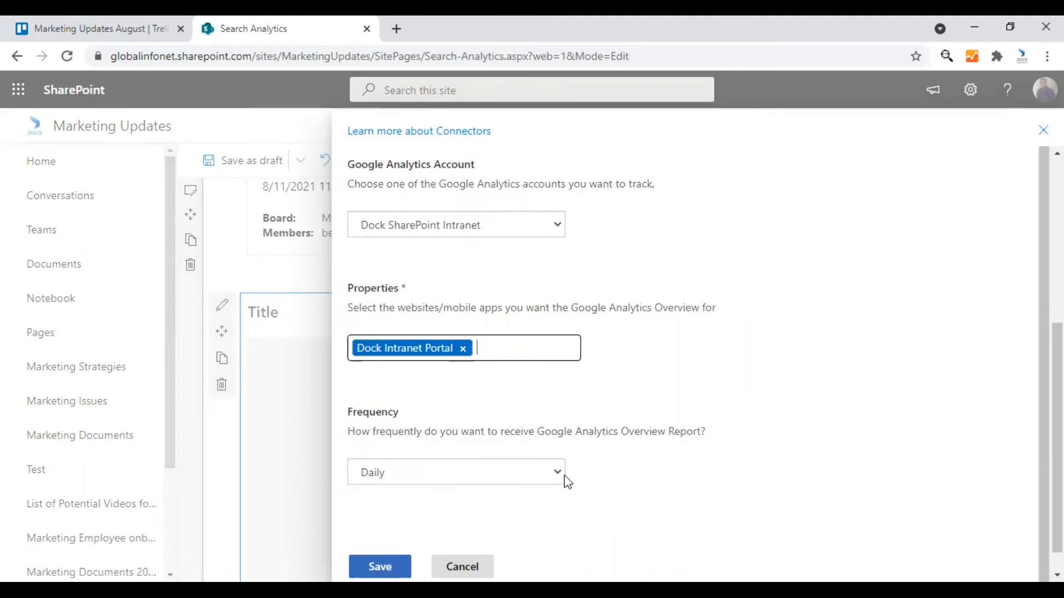
pyautogui.scroll(-1, 564, 474)
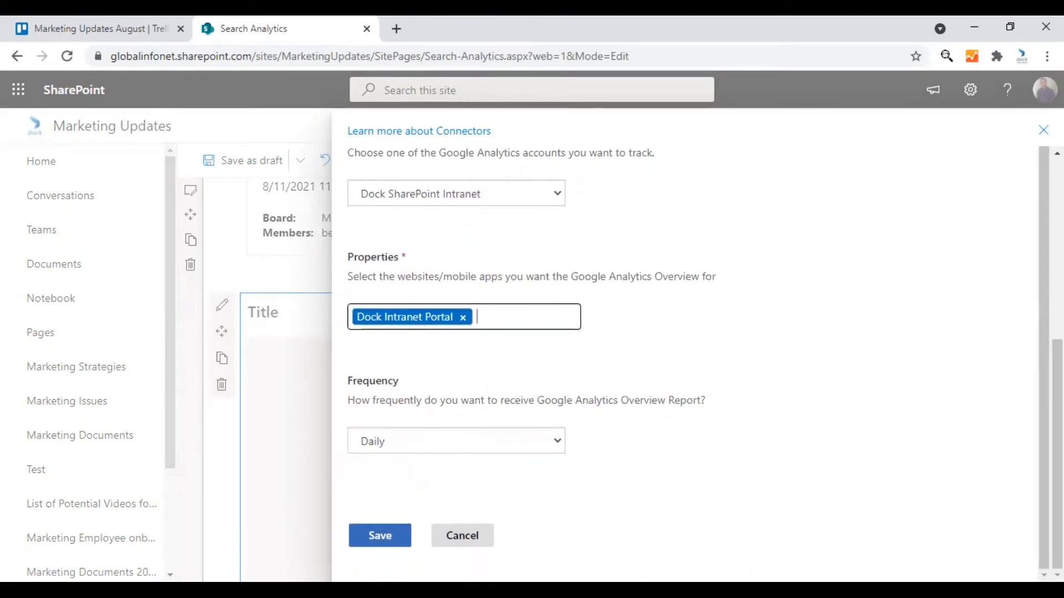
pyautogui.click(374, 538)
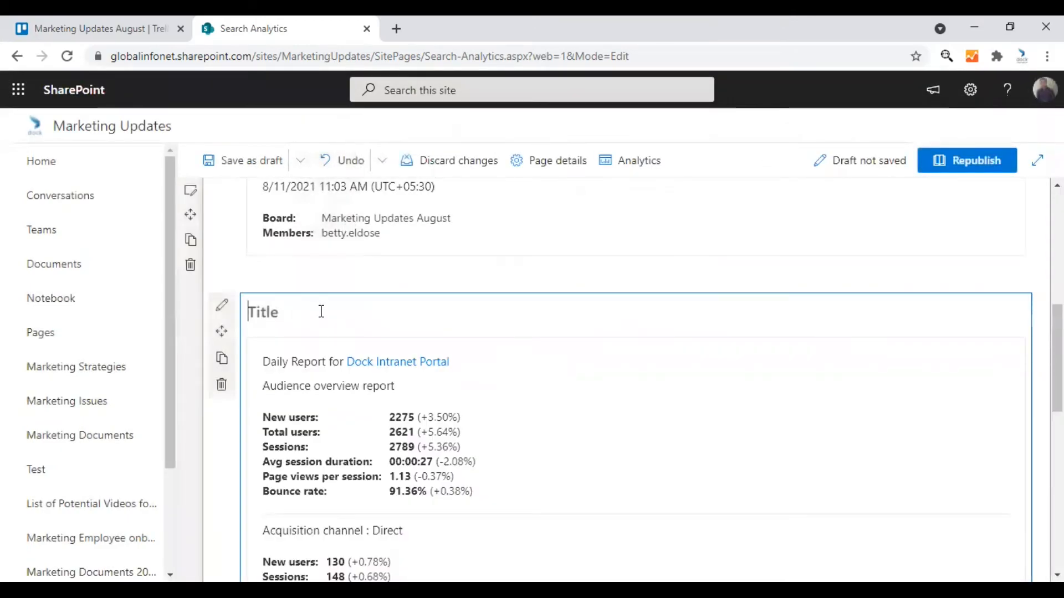
# Title the new connector web part "Google Analytics Status", check its report, and republish the page
pyautogui.write('Goo')
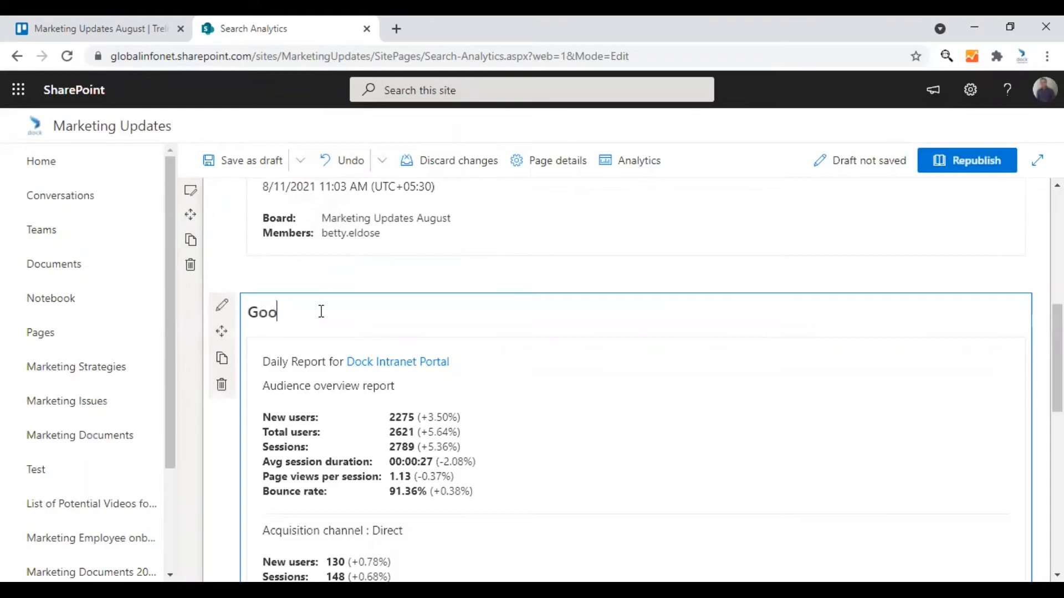
pyautogui.write('gle Analytics Status')
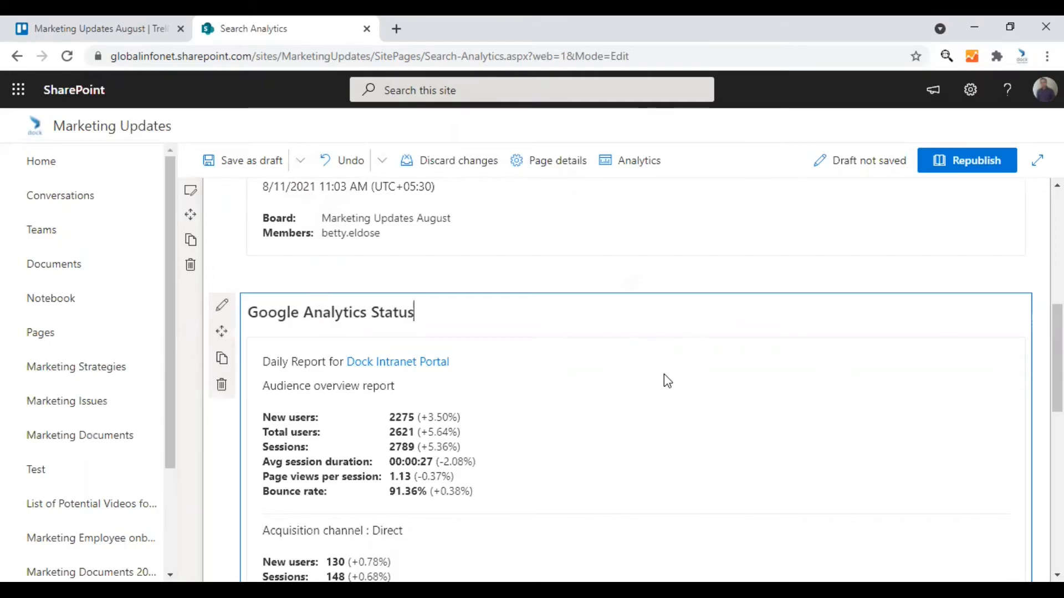
pyautogui.scroll(-7, 664, 374)
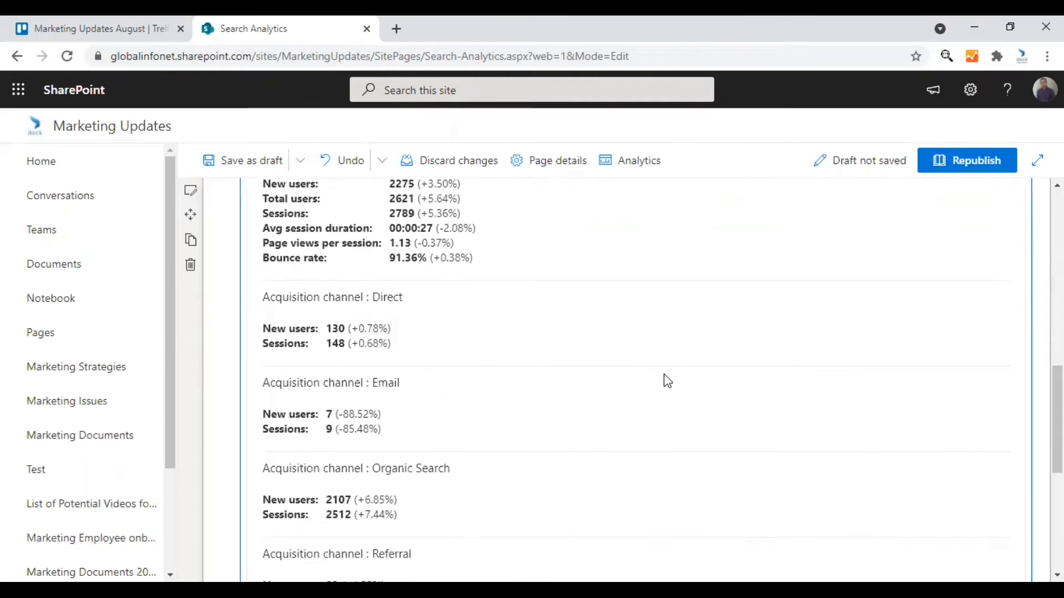
pyautogui.scroll(-4, 663, 376)
pyautogui.scroll(10, 776, 437)
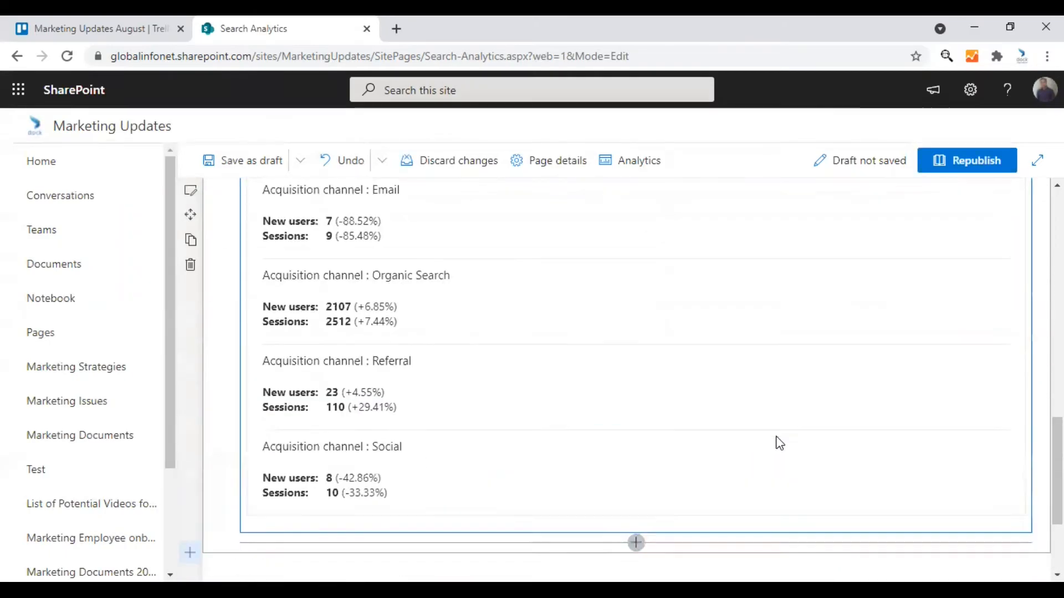
pyautogui.scroll(4, 776, 435)
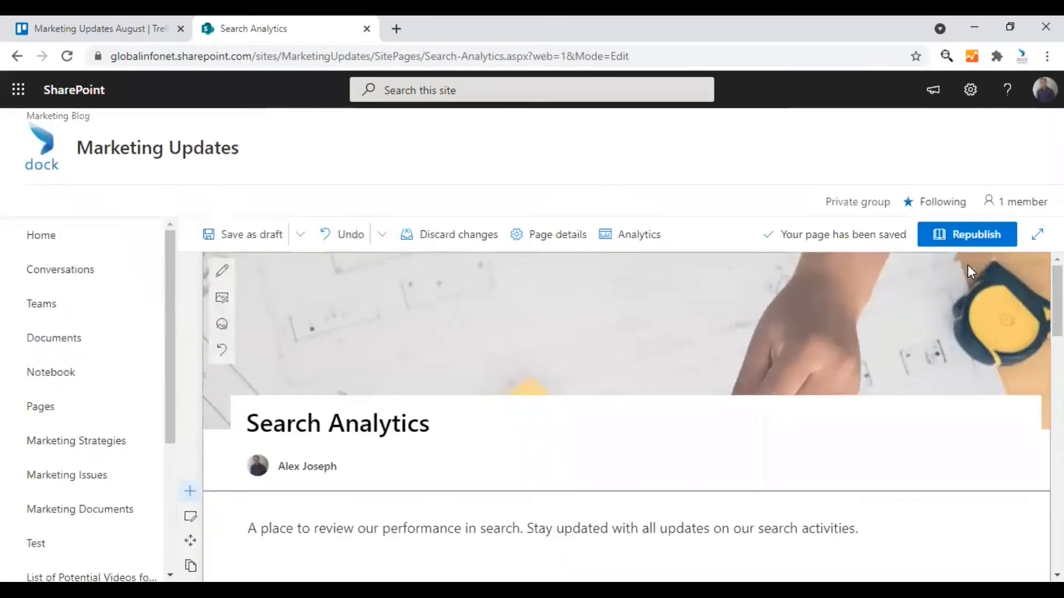
pyautogui.click(973, 236)
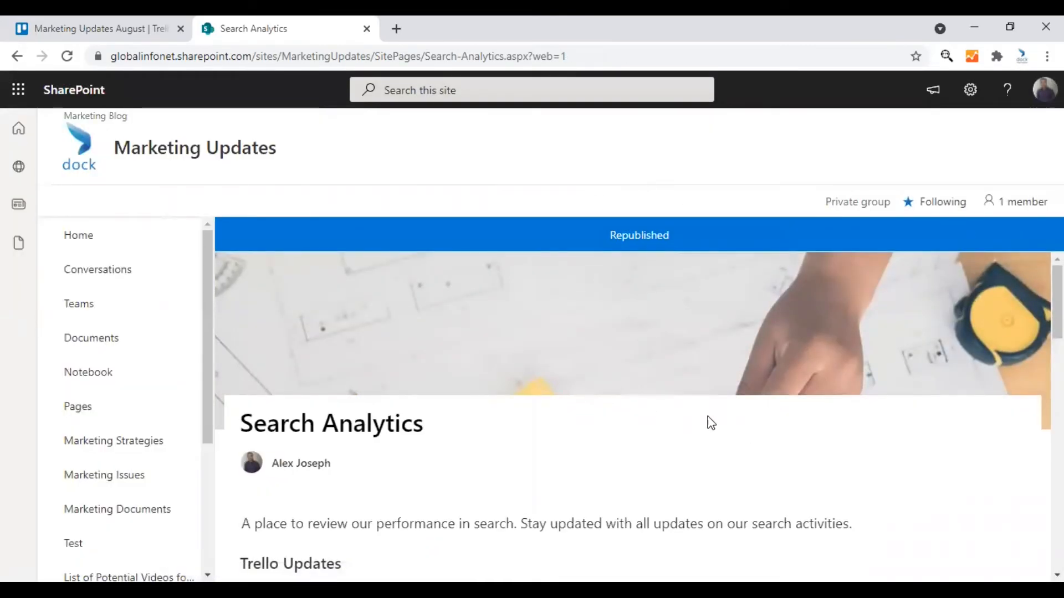
# Review the Trello Updates notification and the Google Analytics Status report, including its acquisition channels, on the republished page
pyautogui.scroll(-5, 616, 327)
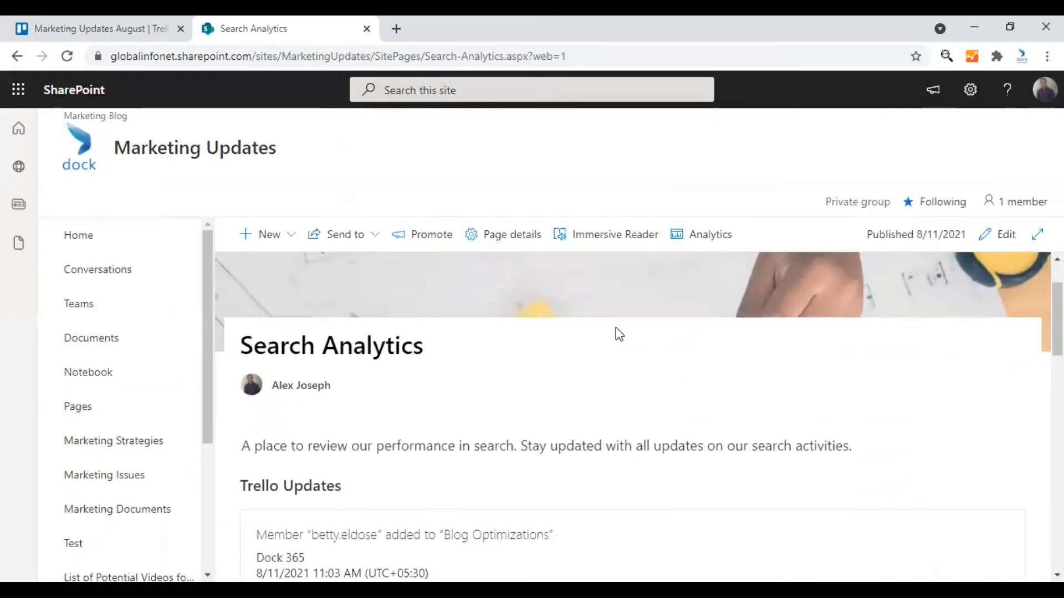
pyautogui.scroll(-1, 616, 328)
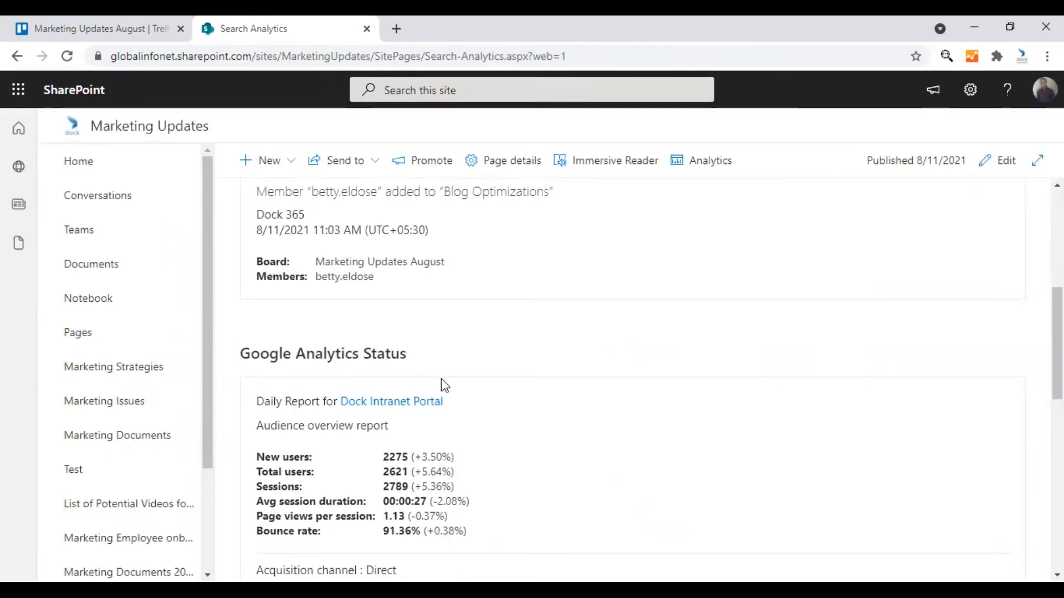
pyautogui.scroll(-1, 410, 377)
pyautogui.scroll(-1, 327, 348)
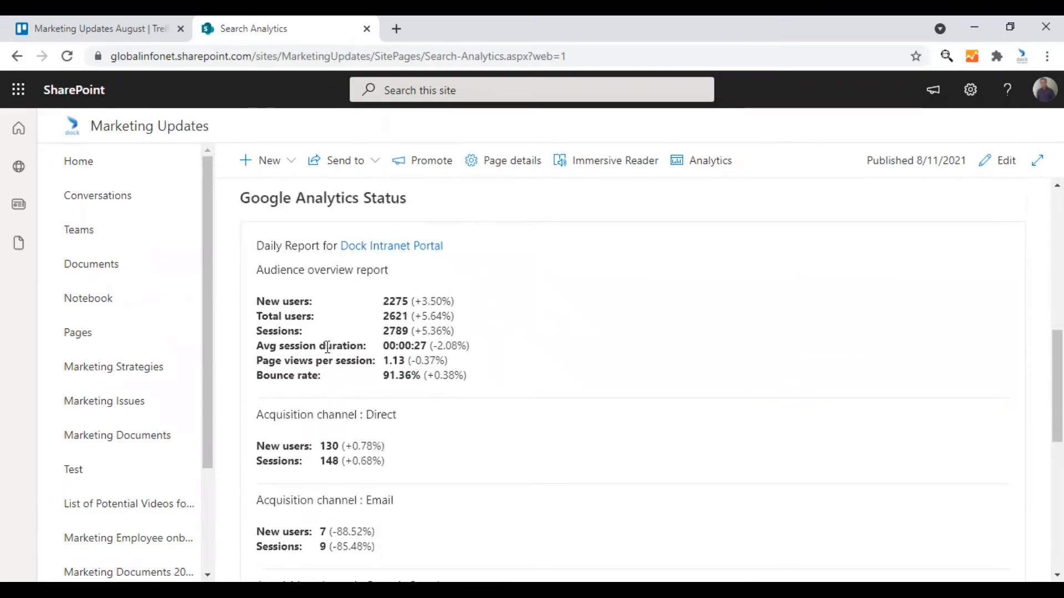
pyautogui.scroll(-4, 339, 338)
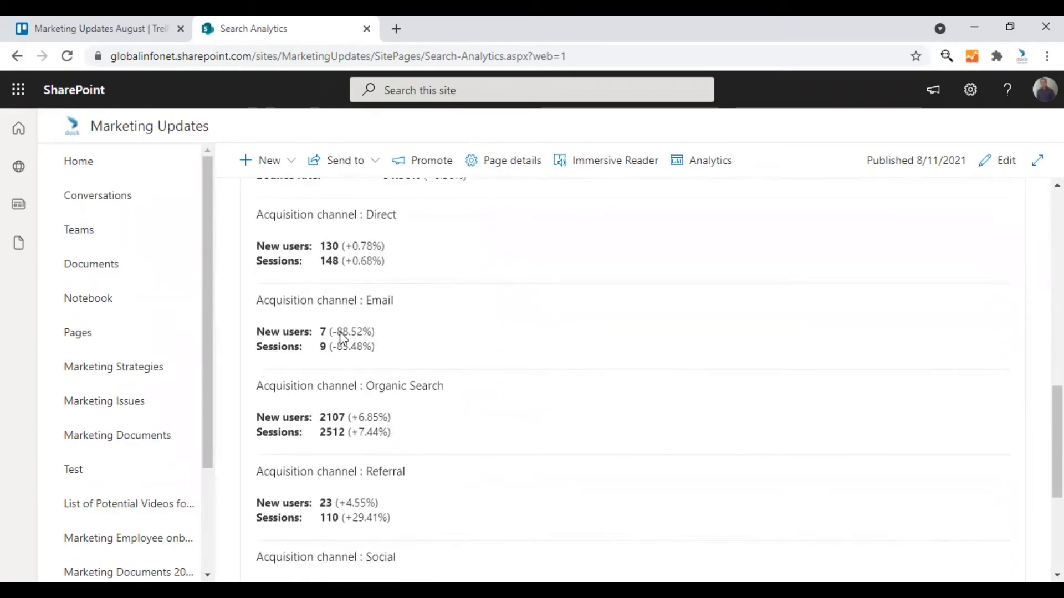
pyautogui.scroll(-1, 341, 335)
pyautogui.scroll(4, 421, 407)
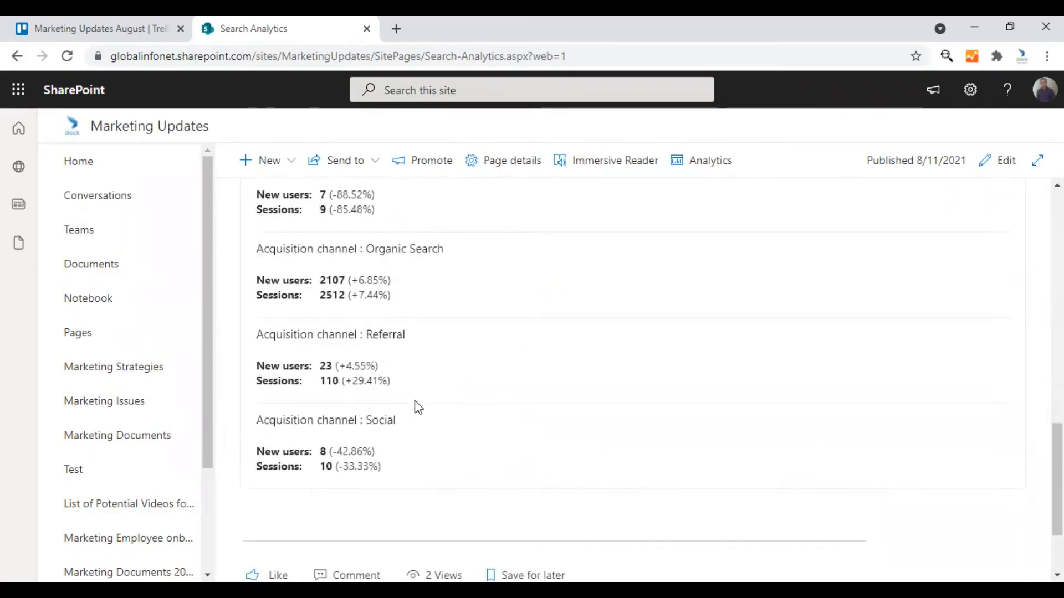
pyautogui.scroll(3, 415, 400)
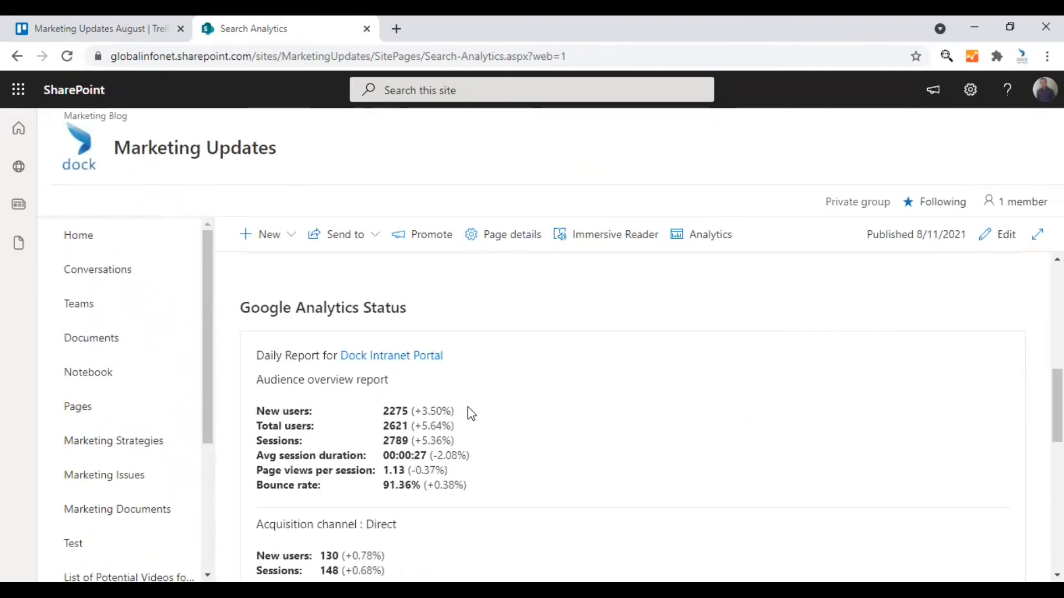
pyautogui.scroll(3, 468, 409)
pyautogui.scroll(5, 541, 461)
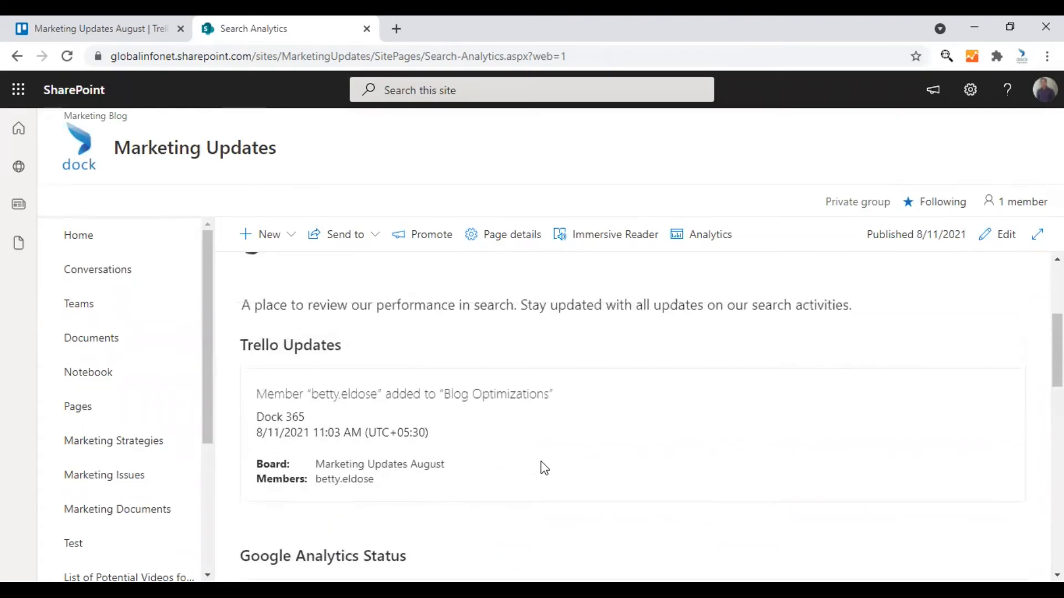
pyautogui.scroll(-3, 541, 461)
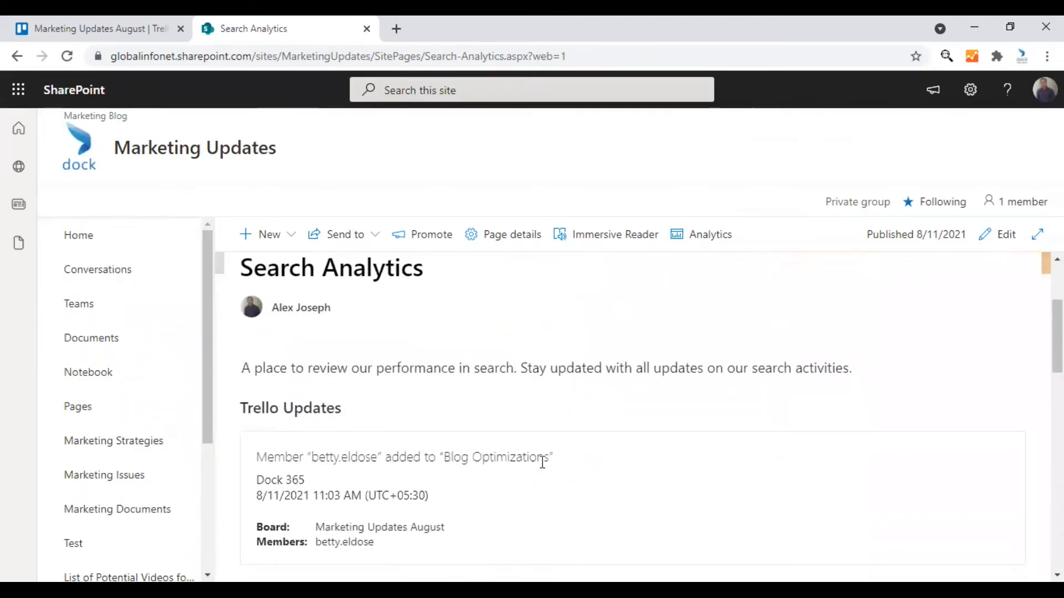
pyautogui.scroll(1, 542, 462)
# Go to the site's home page, reopen Search Analytics from the recent activity, and look over both connector web parts
pyautogui.click(74, 238)
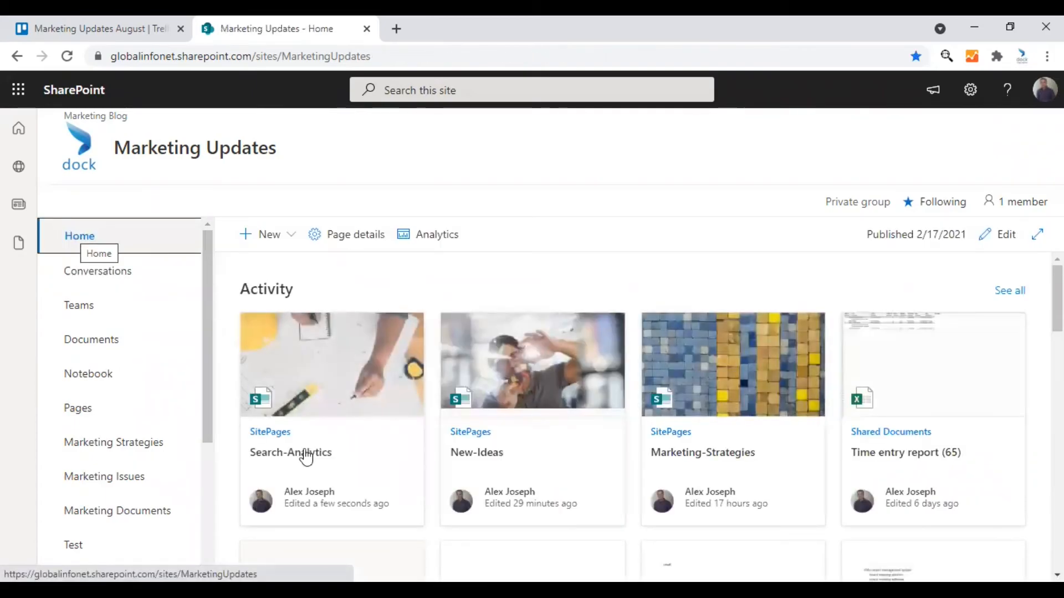
pyautogui.click(301, 450)
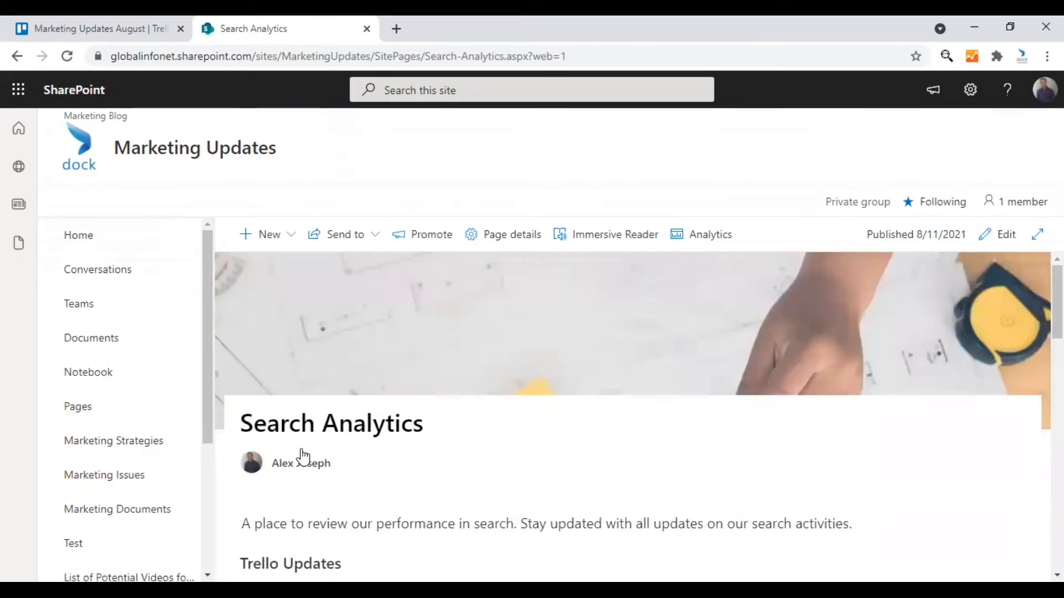
pyautogui.scroll(-3, 544, 518)
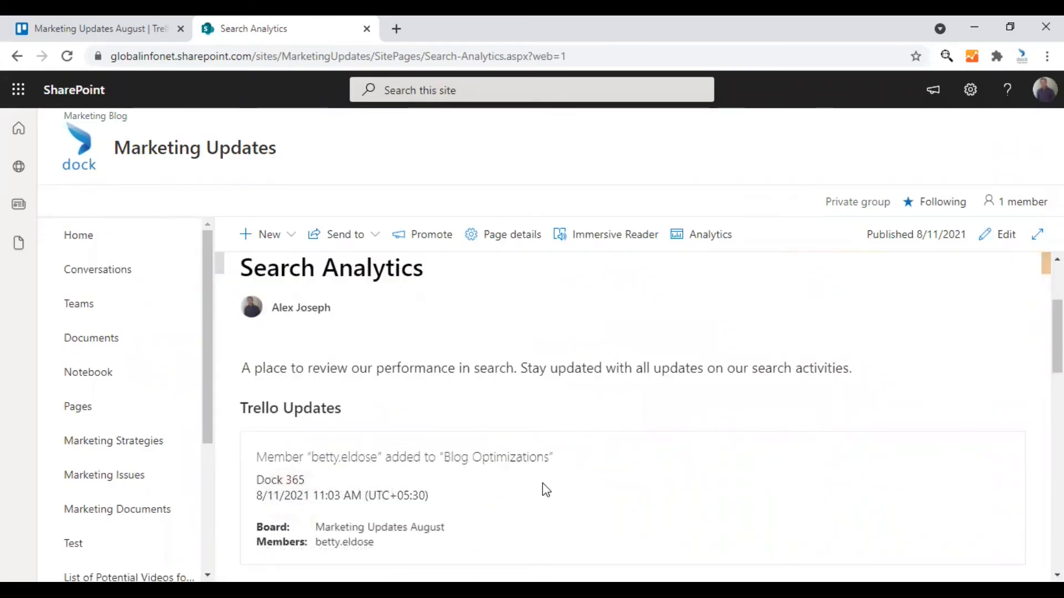
pyautogui.scroll(-3, 539, 480)
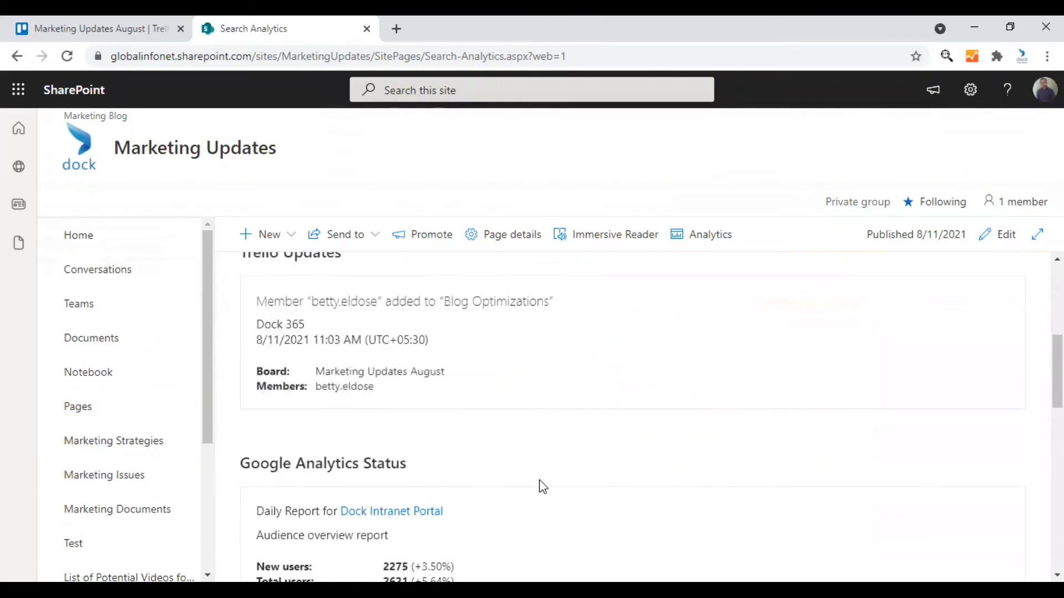
pyautogui.scroll(-1, 540, 480)
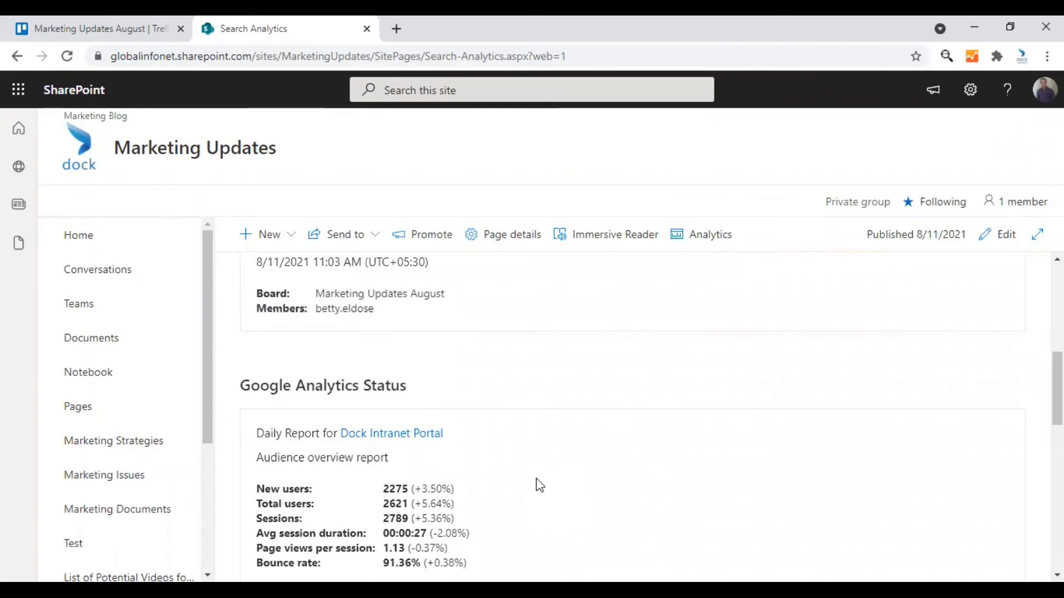
pyautogui.scroll(-1, 539, 483)
pyautogui.scroll(1, 539, 484)
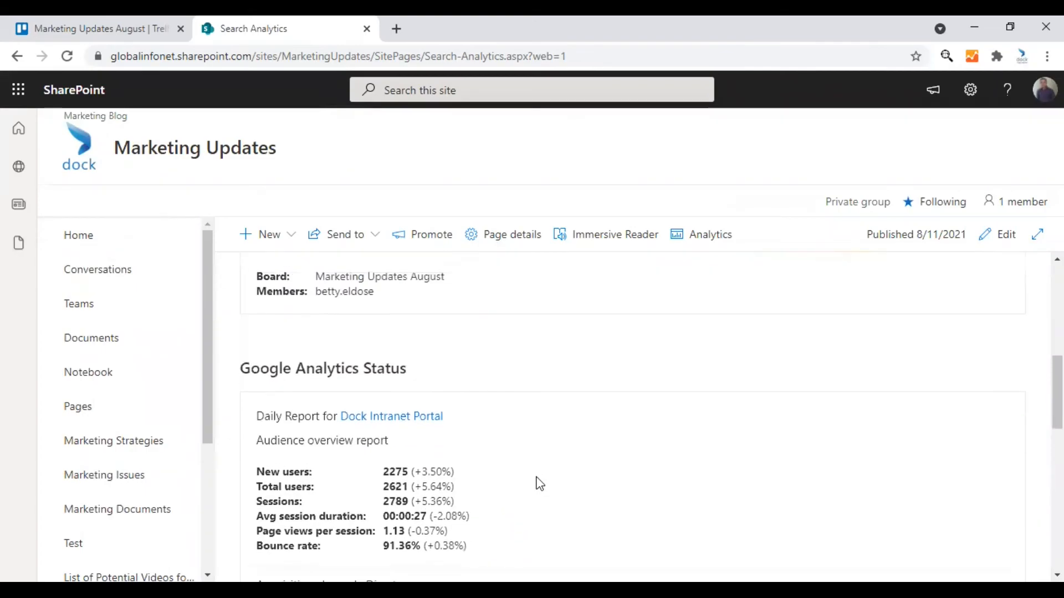
pyautogui.scroll(3, 539, 483)
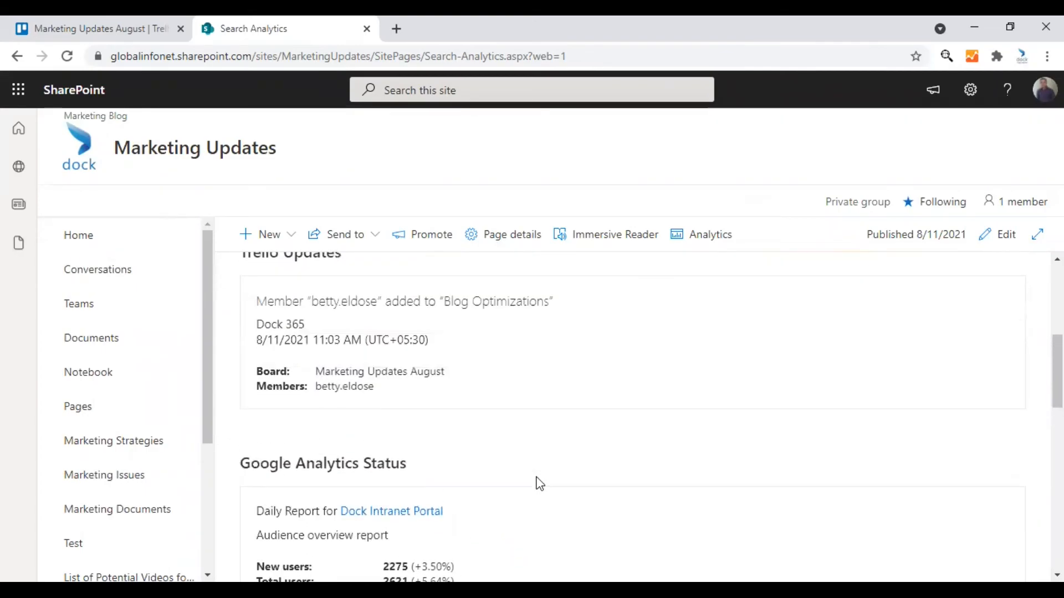
# Edit the page, set the Trello Updates web part to show up to 1 item at a time, and republish
pyautogui.click(1002, 237)
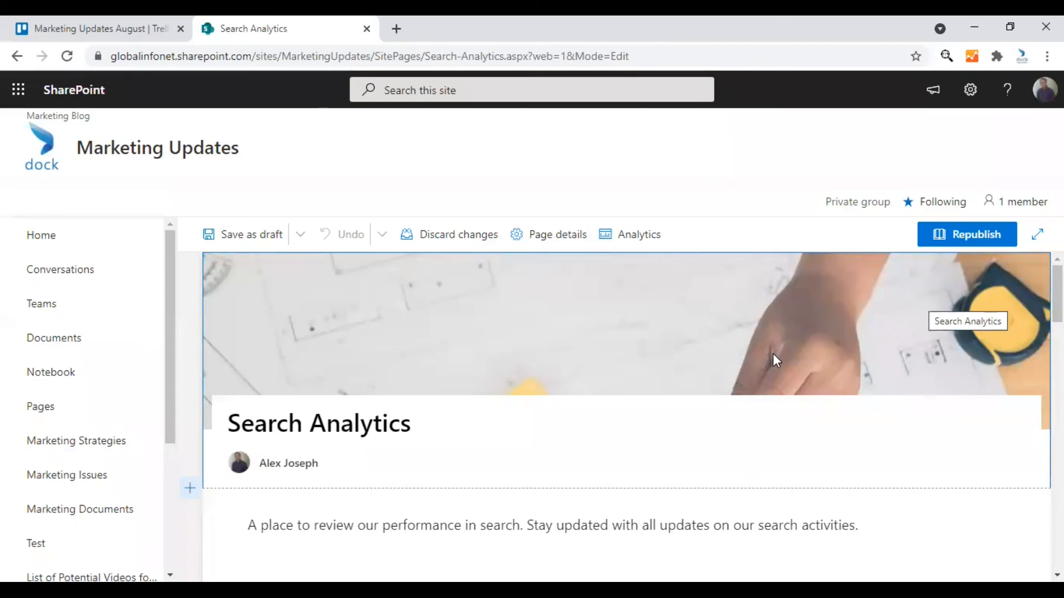
pyautogui.scroll(-4, 656, 455)
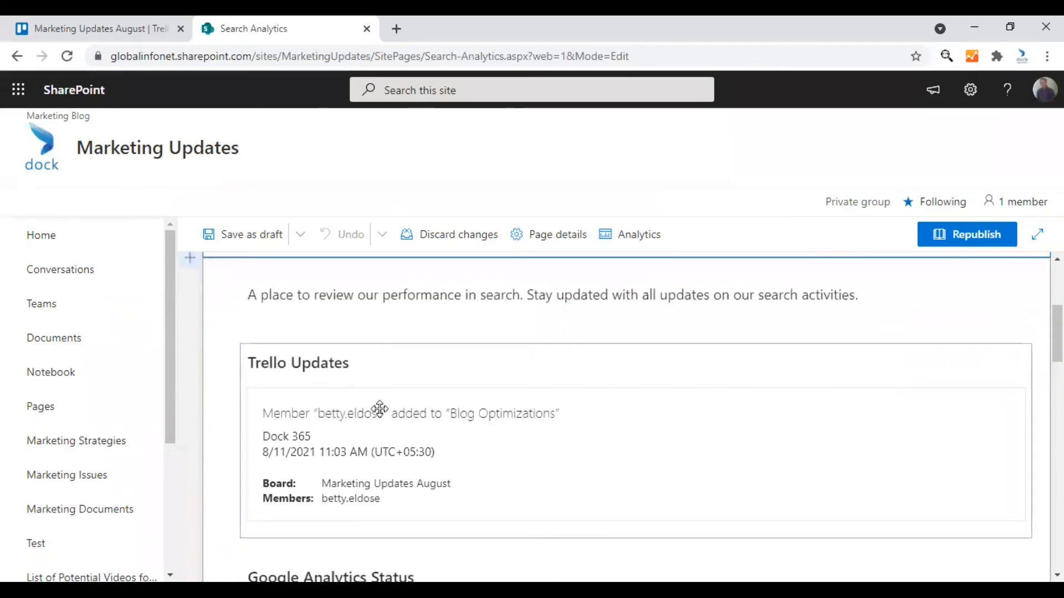
pyautogui.click(368, 382)
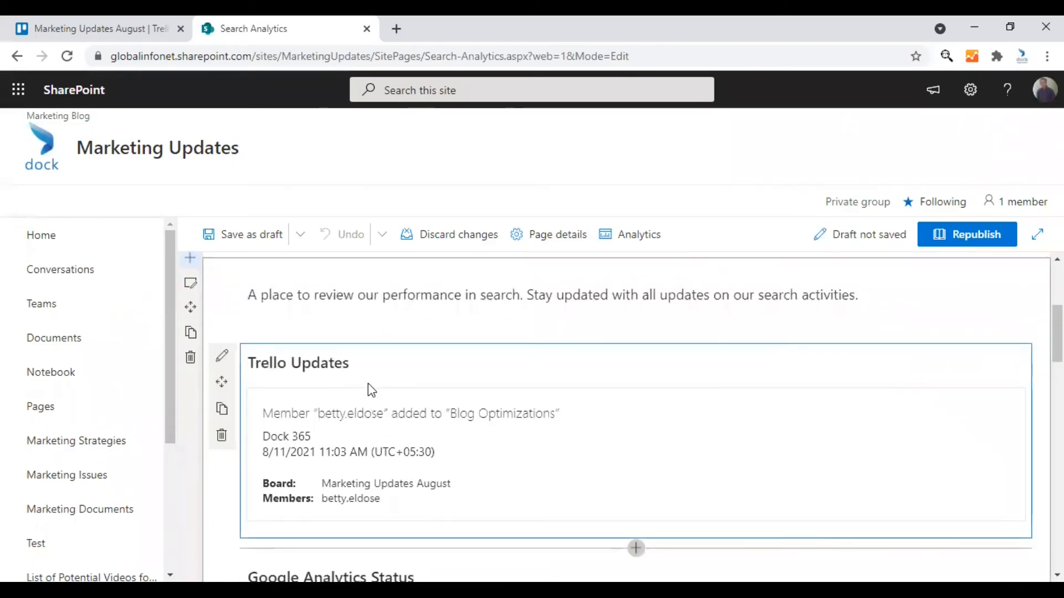
pyautogui.click(224, 360)
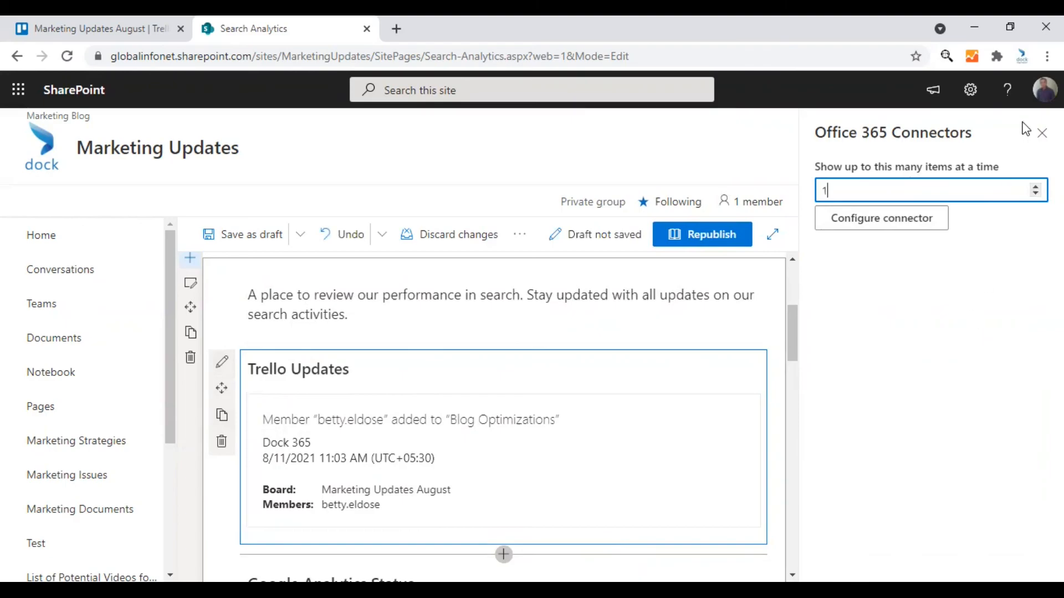
pyautogui.click(1041, 133)
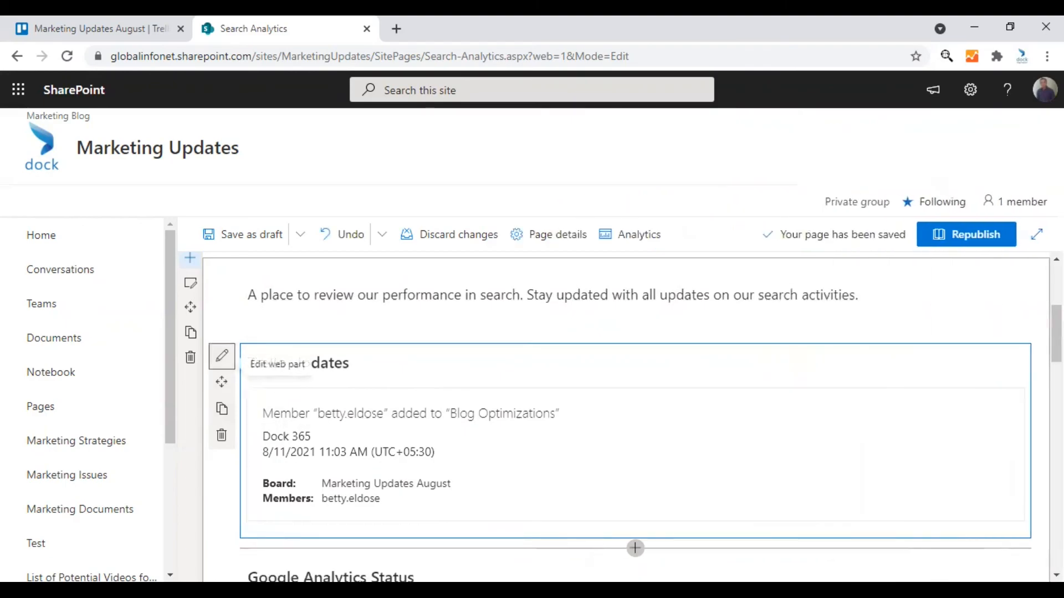
pyautogui.click(967, 235)
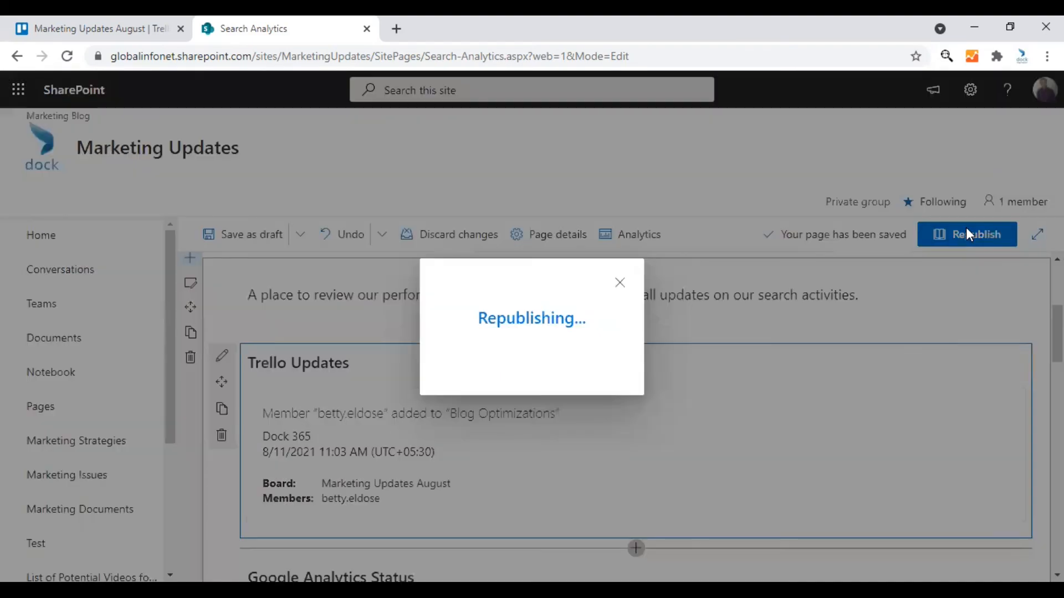